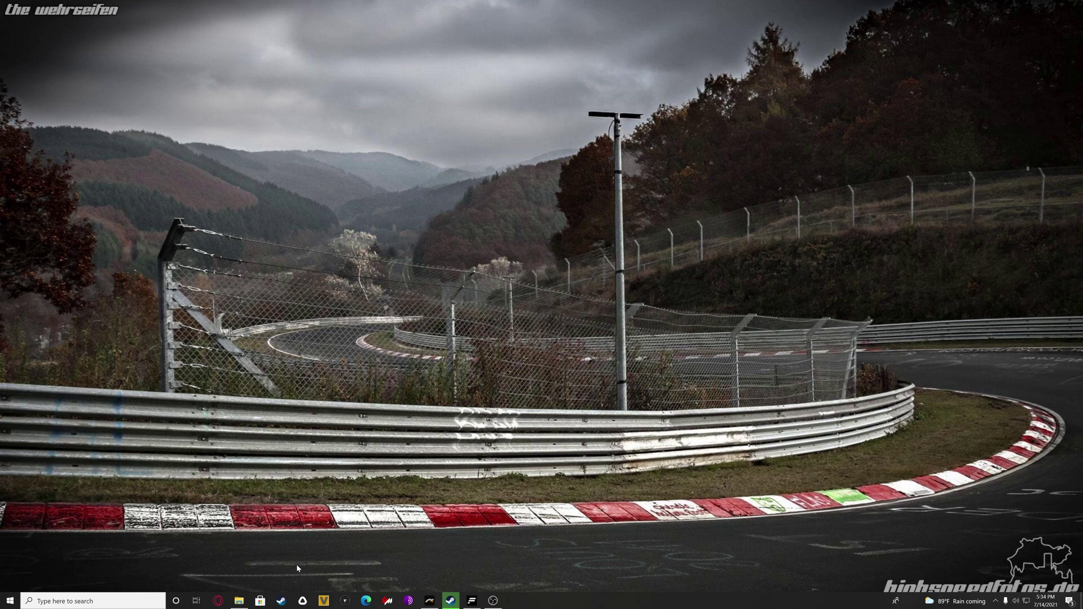
Launch Ego ERP Archiver from its folder and check that its game directory points to the F1 2021 installation
left_click(239, 601)
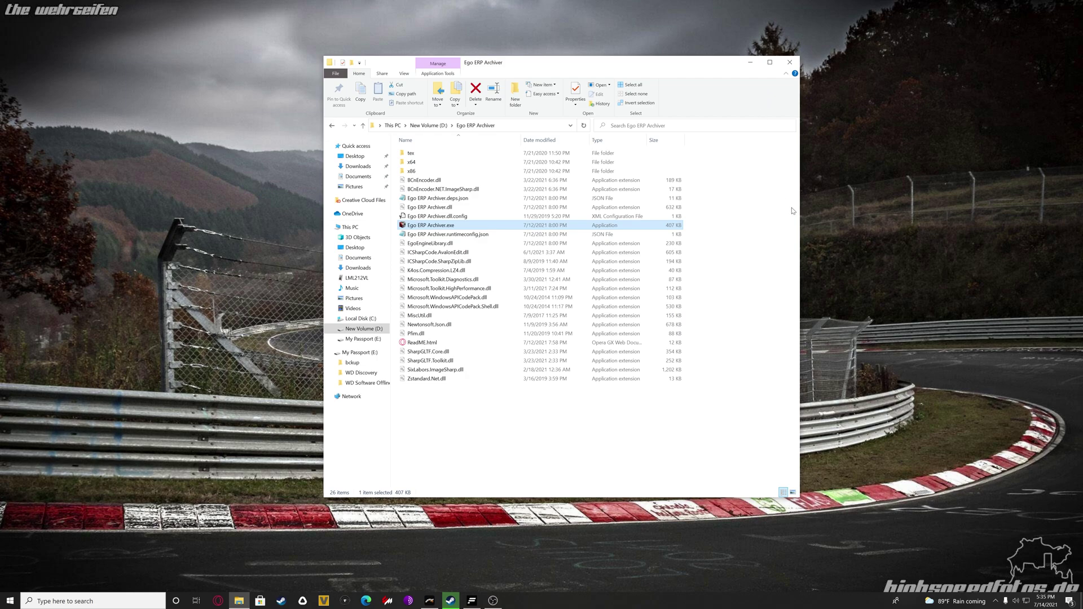
double_click(468, 225)
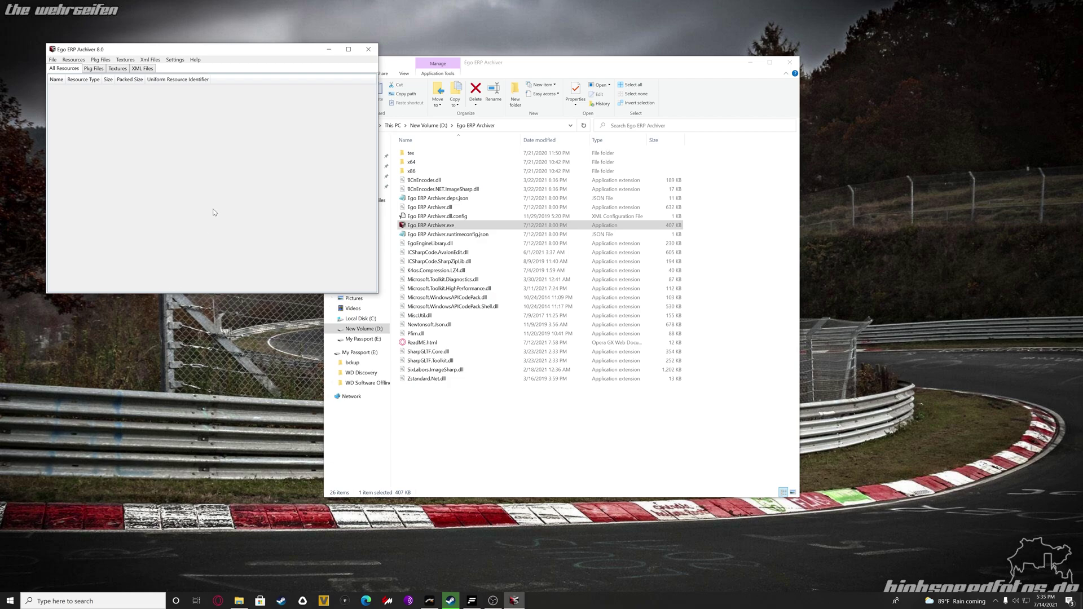
left_click(174, 59)
mouse_move(201, 72)
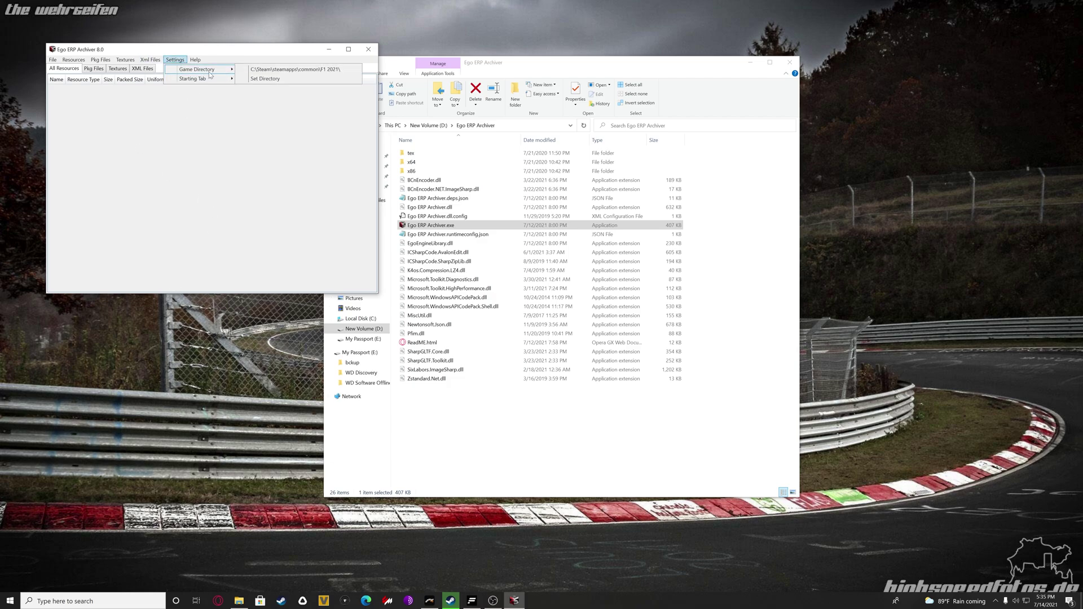
left_click(278, 72)
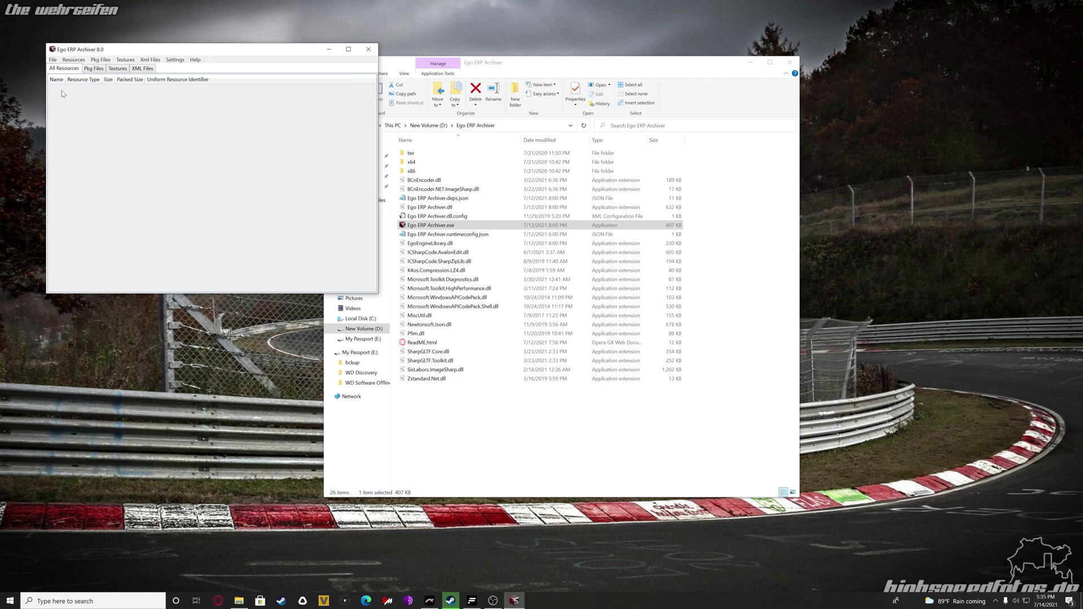
Start opening an archive and browse up to the main F1 2021 game folder
left_click(53, 59)
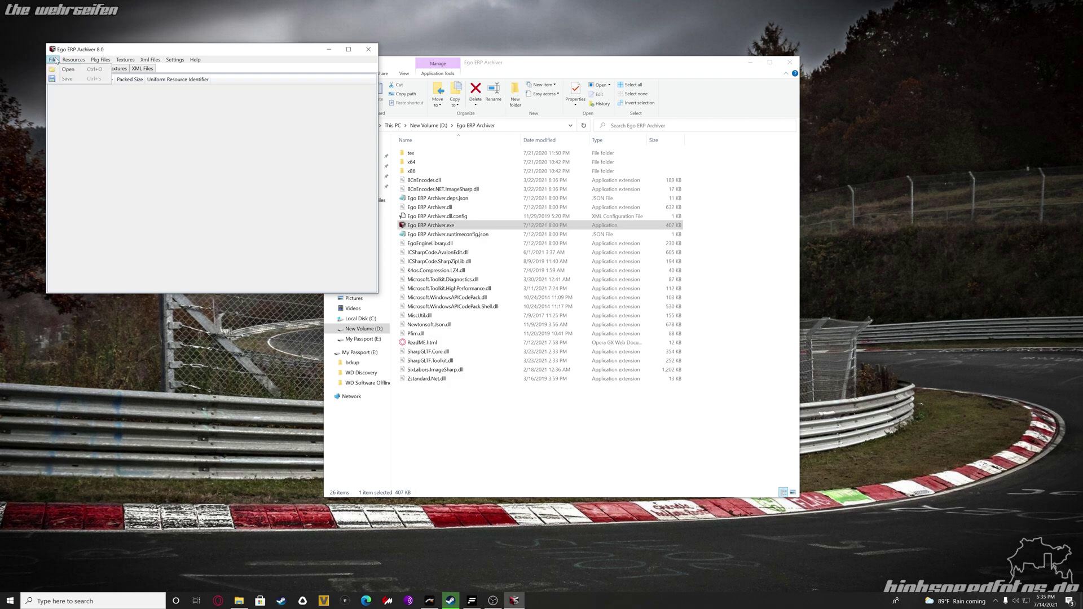
left_click(59, 70)
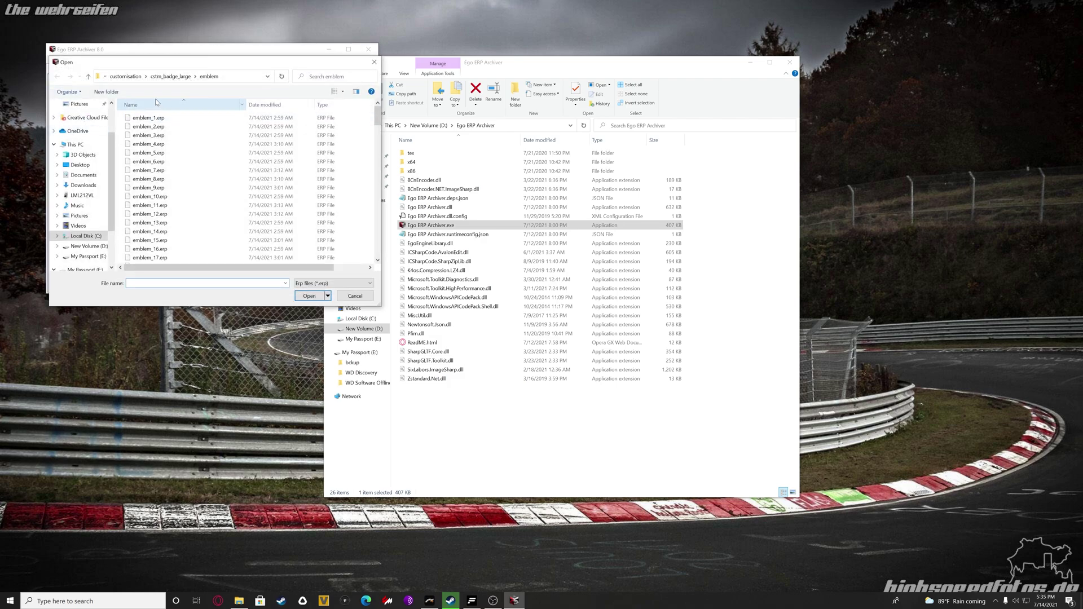
left_click(89, 77)
left_click(89, 77)
left_click(89, 77)
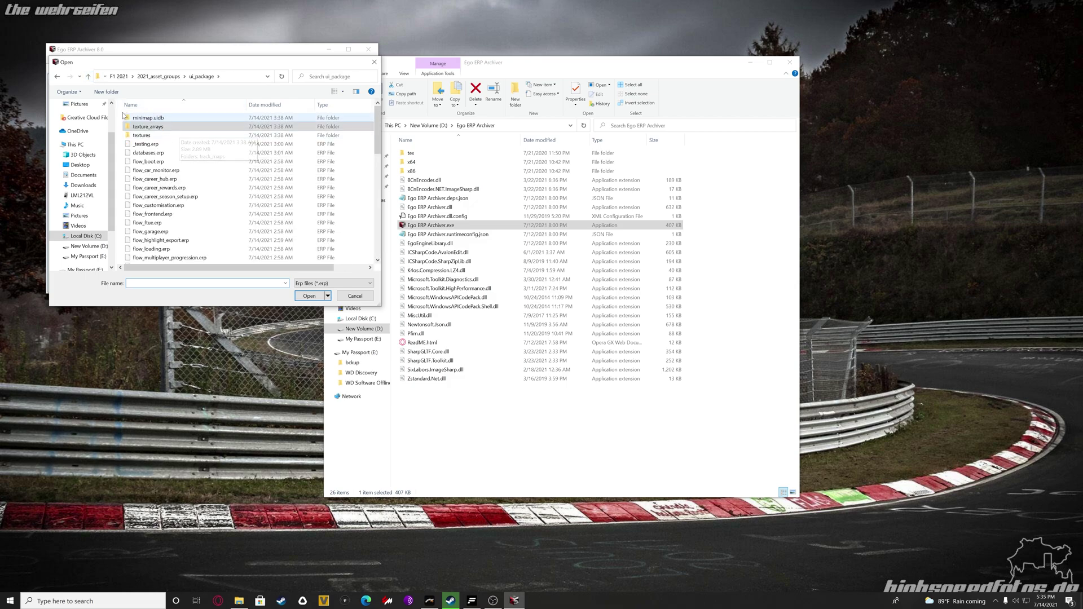
left_click(129, 77)
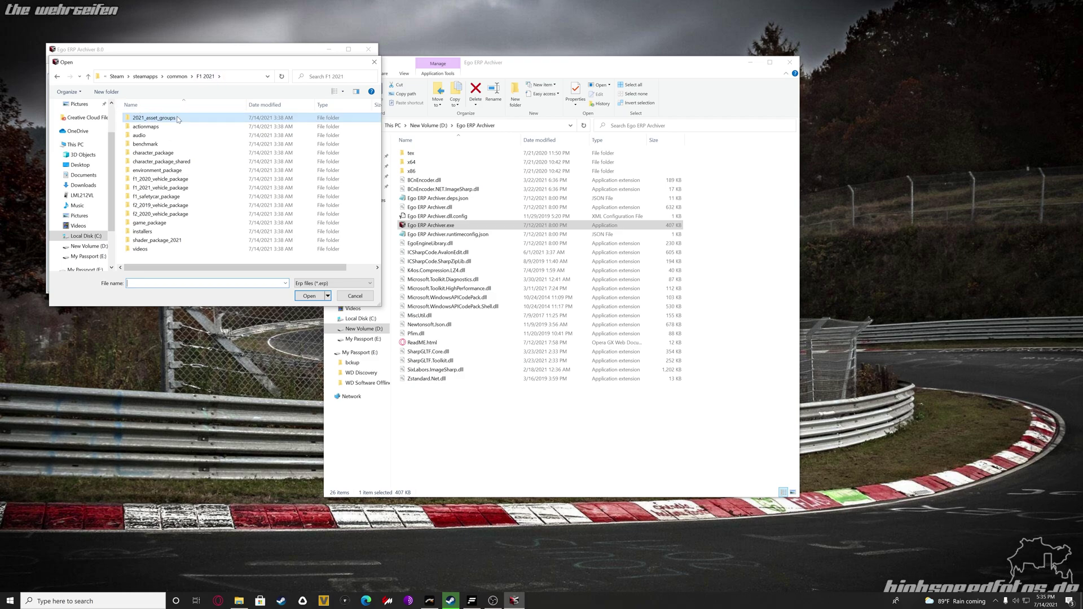
Browse into 2021_asset_groups, ui_package, texture_arrays, customisation, cstm_badge_large and its emblem folder
double_click(178, 119)
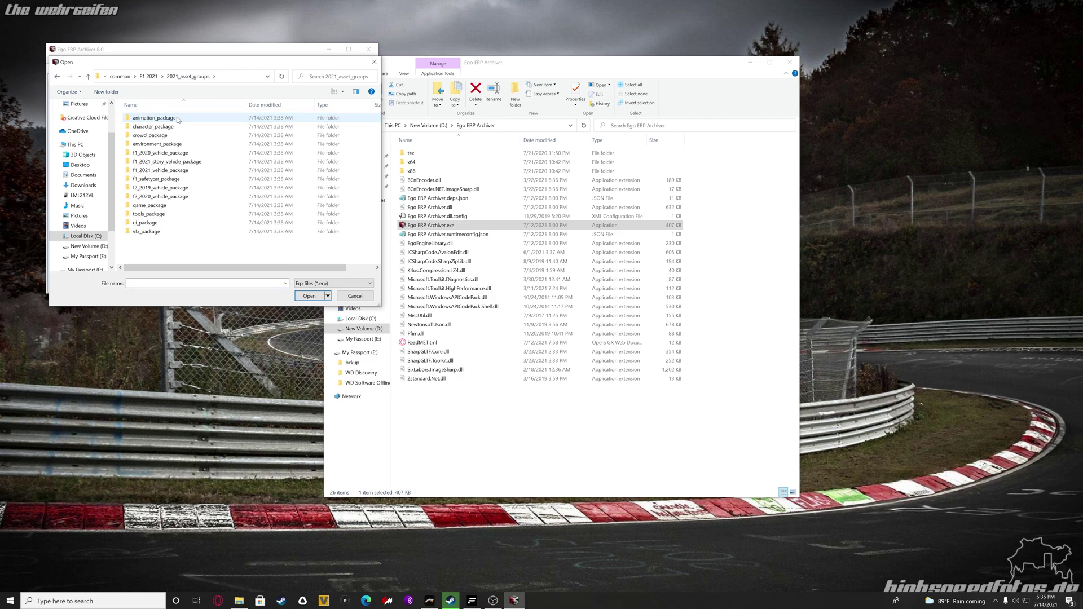
double_click(147, 224)
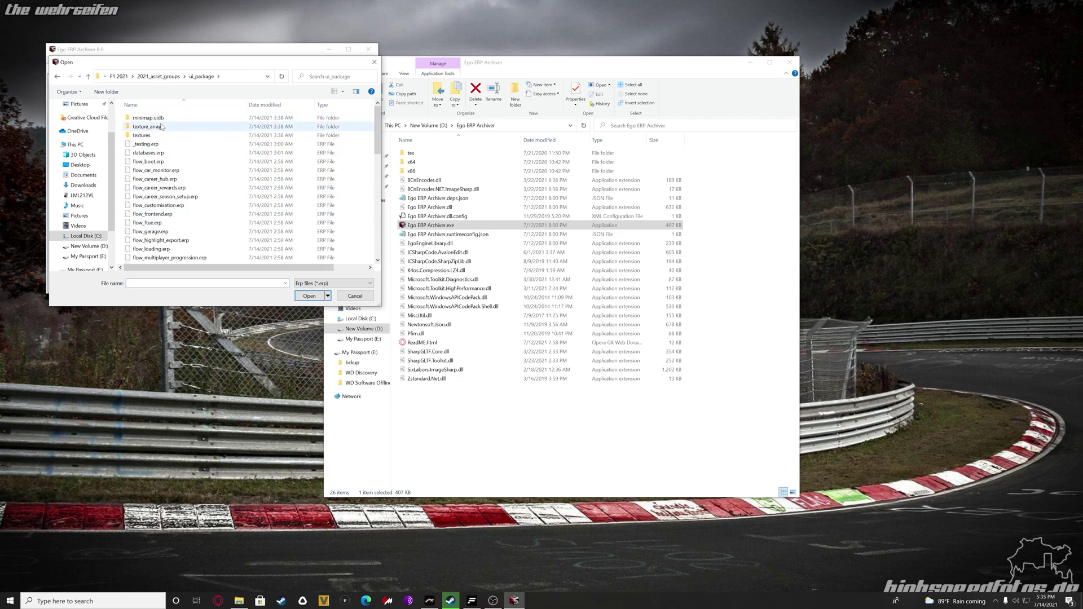
double_click(147, 126)
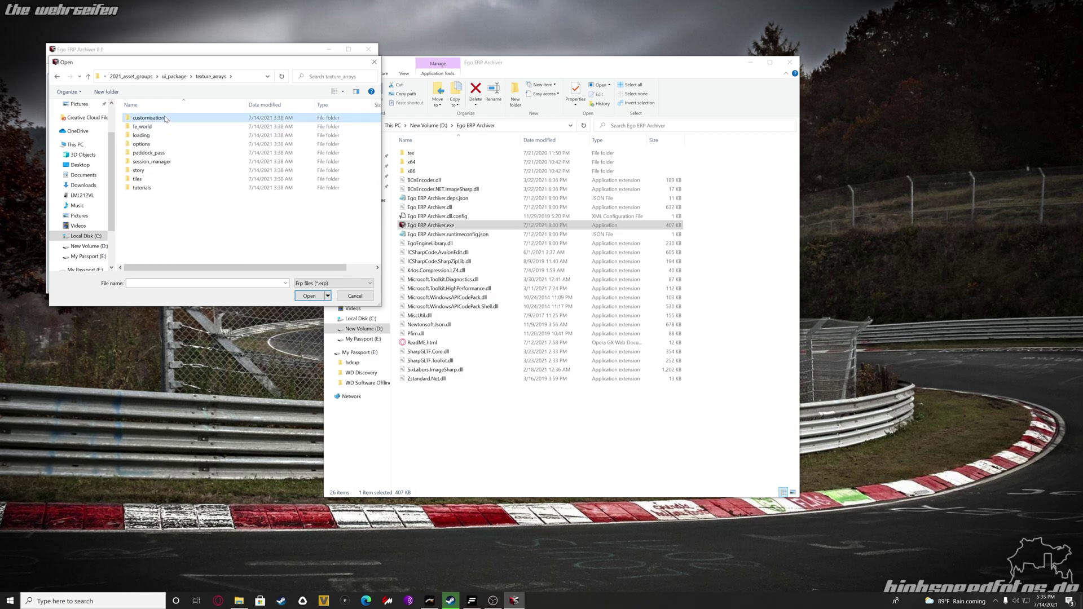
double_click(160, 119)
double_click(159, 118)
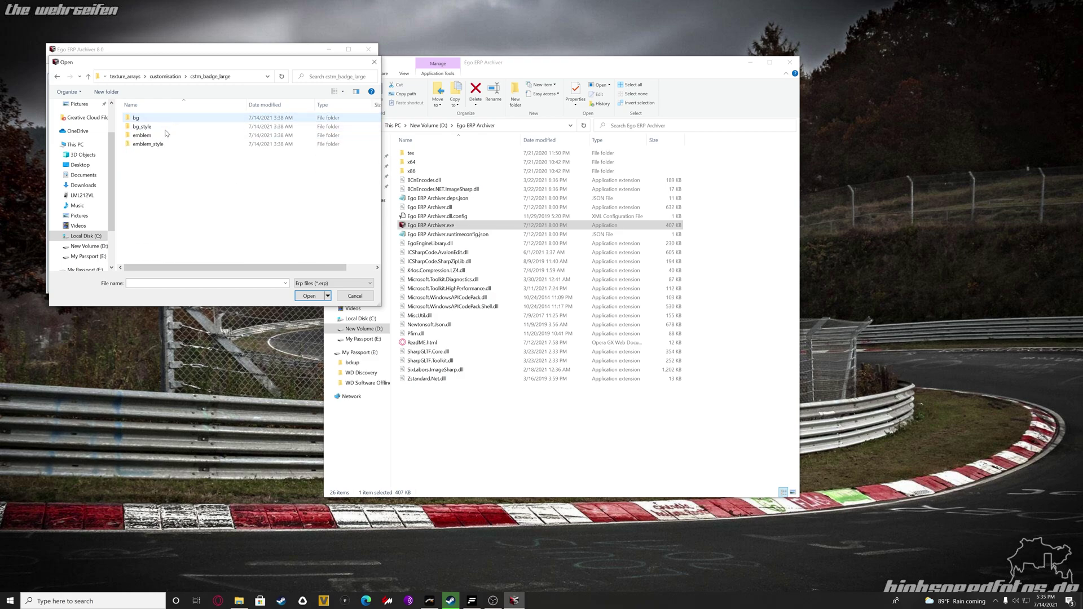
double_click(145, 135)
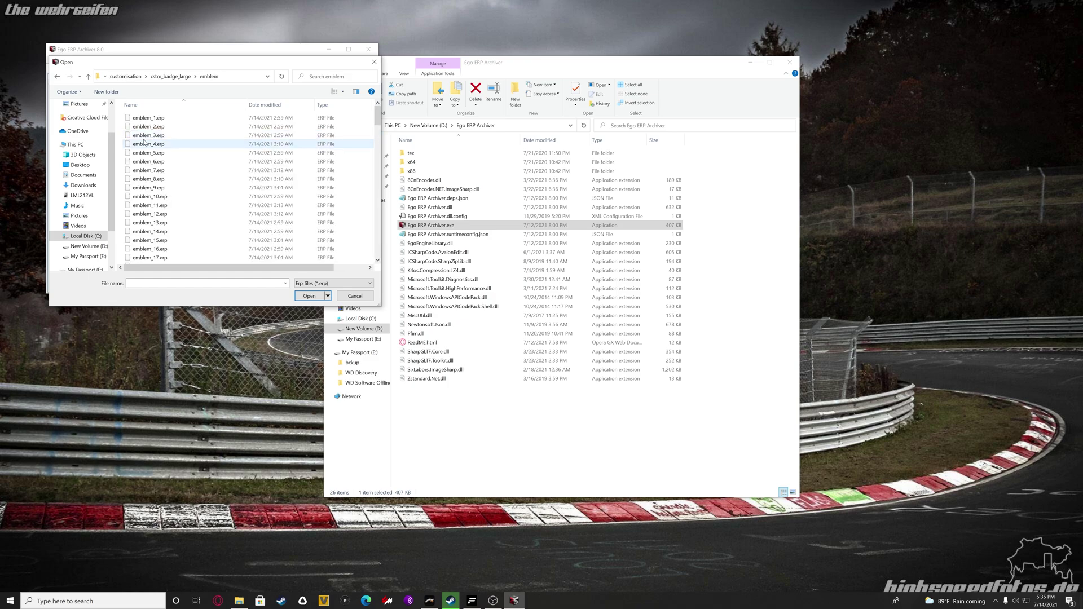
Open the archive emblem_back_to_back.erp from the emblem folder
scroll(180, 164, "down", 6)
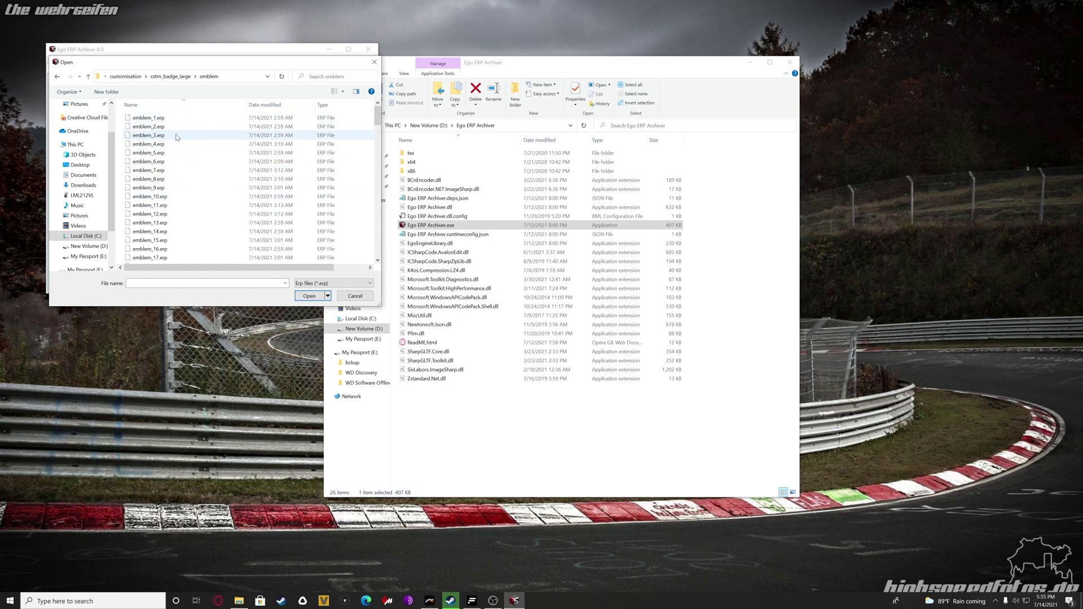
scroll(177, 169, "down", 2)
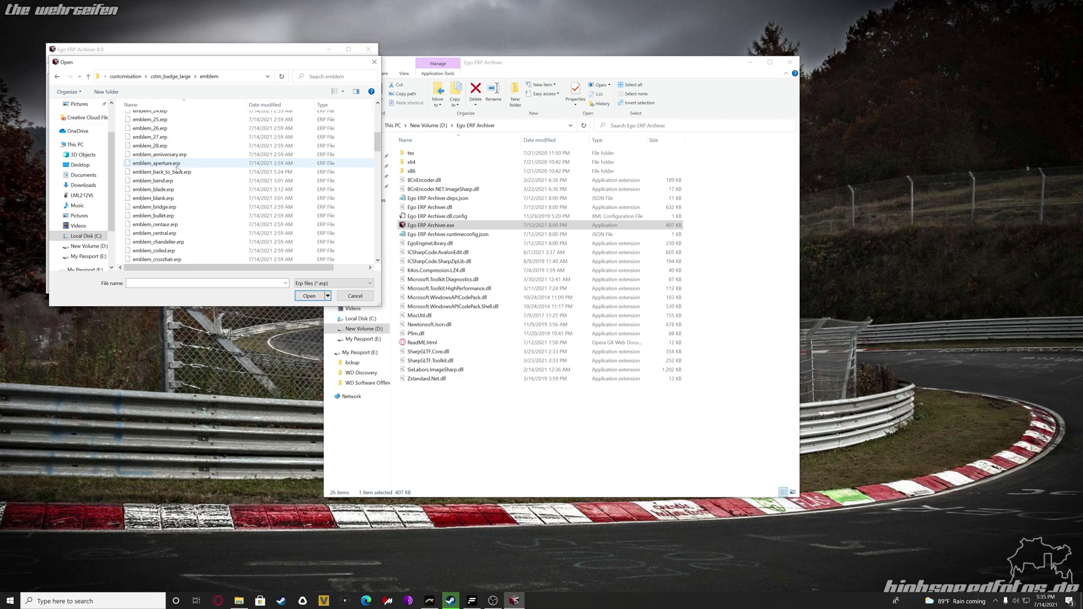
left_click(177, 172)
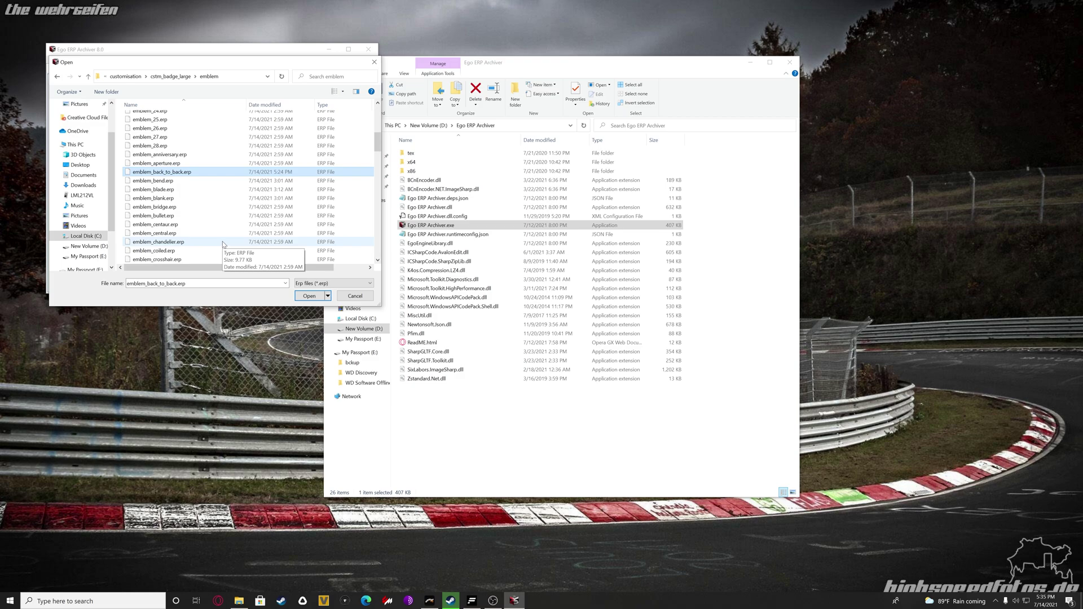
scroll(255, 214, "down", 1)
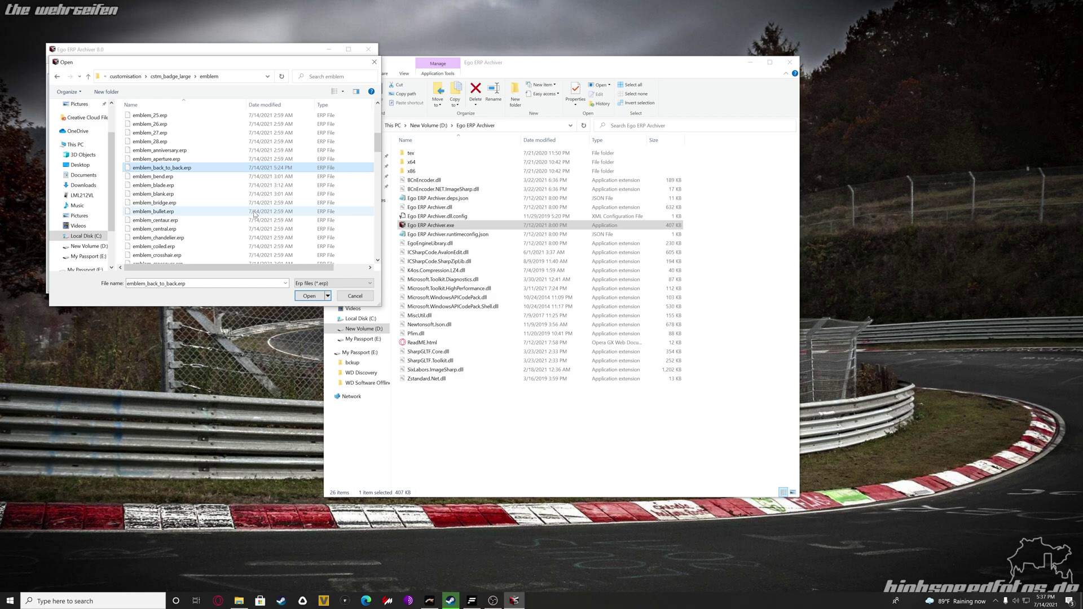
left_click(305, 296)
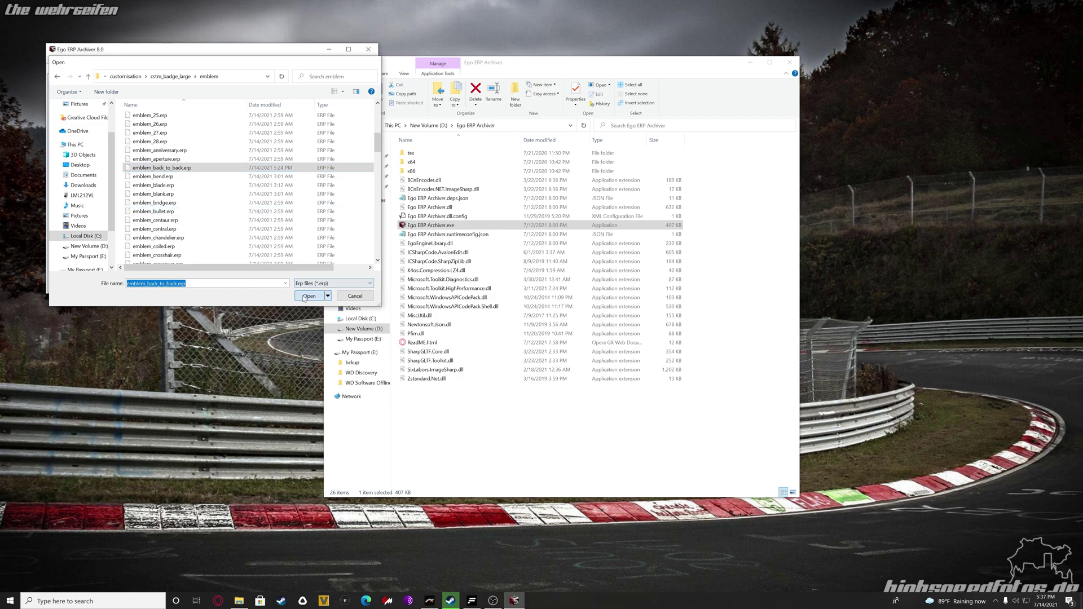
Export the emblem_back_to_back.tif texture as a DDS file into Documents\f12021 modding, replacing the existing copy
left_click(78, 88)
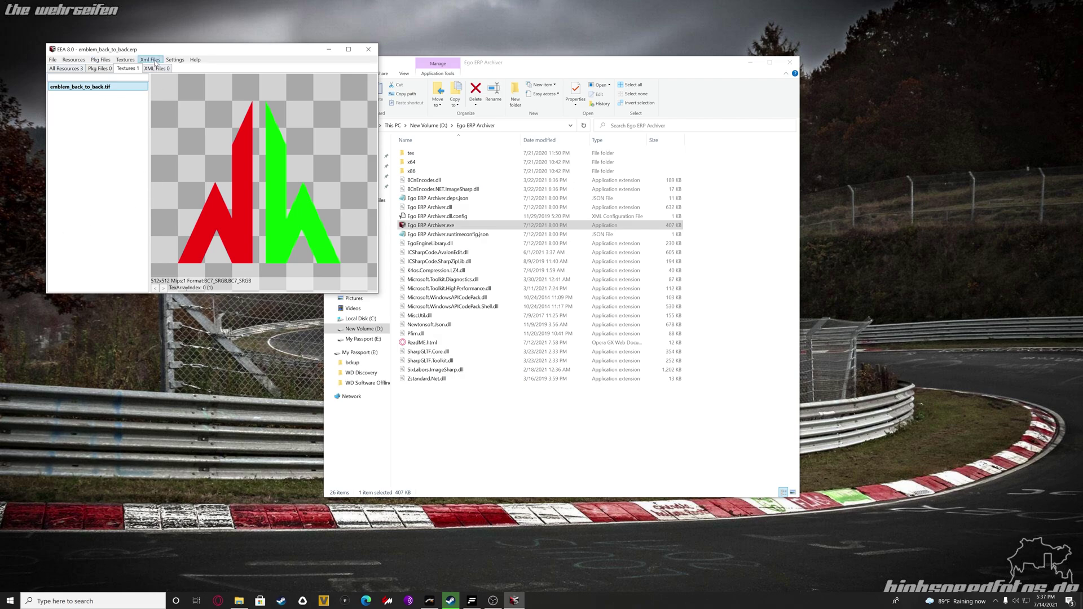
left_click(125, 60)
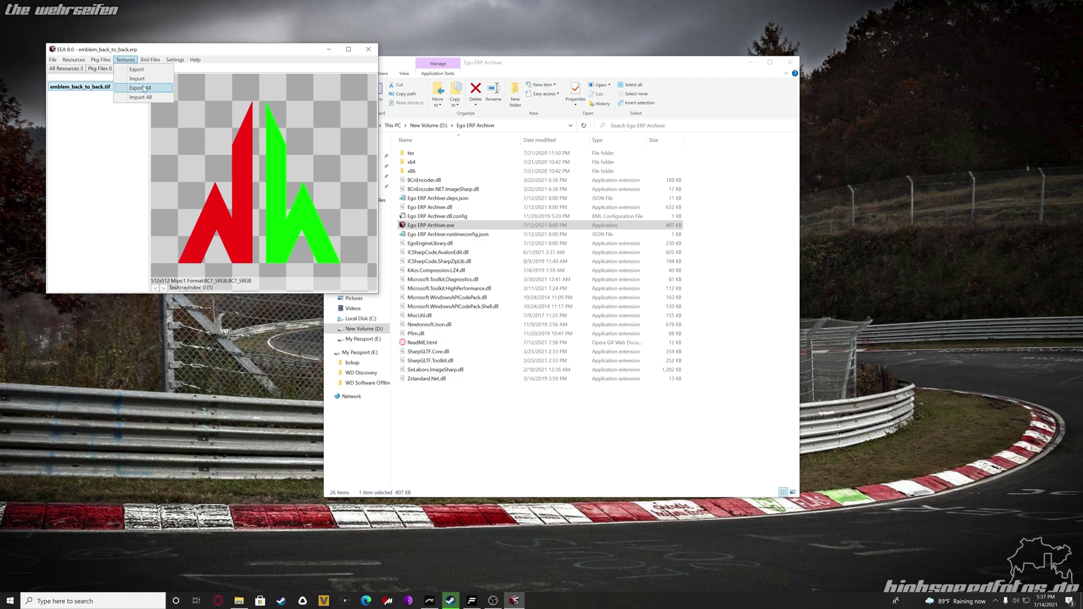
left_click(146, 70)
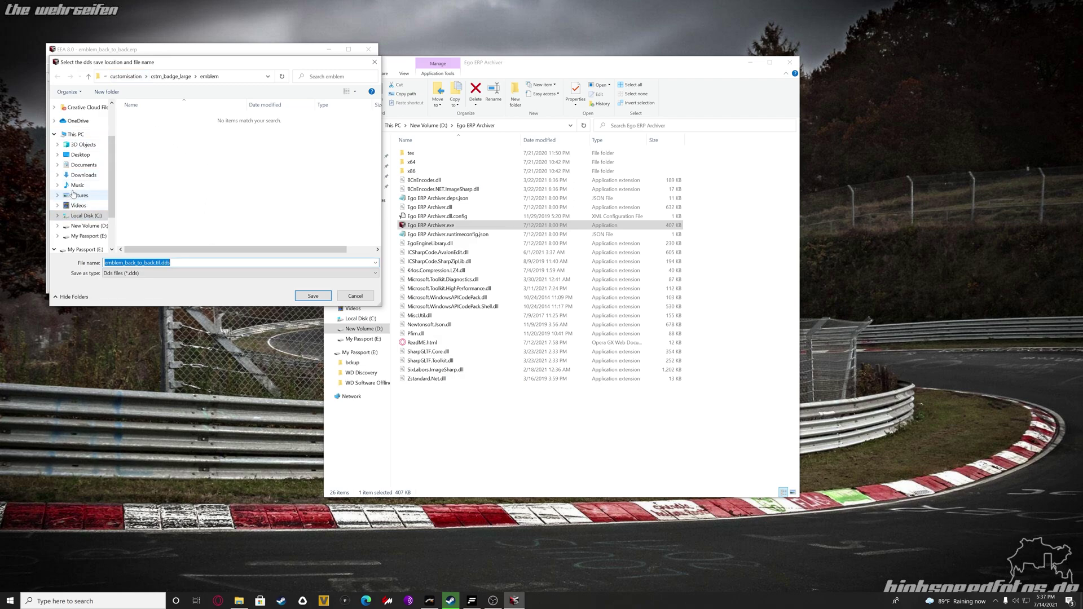
left_click(82, 166)
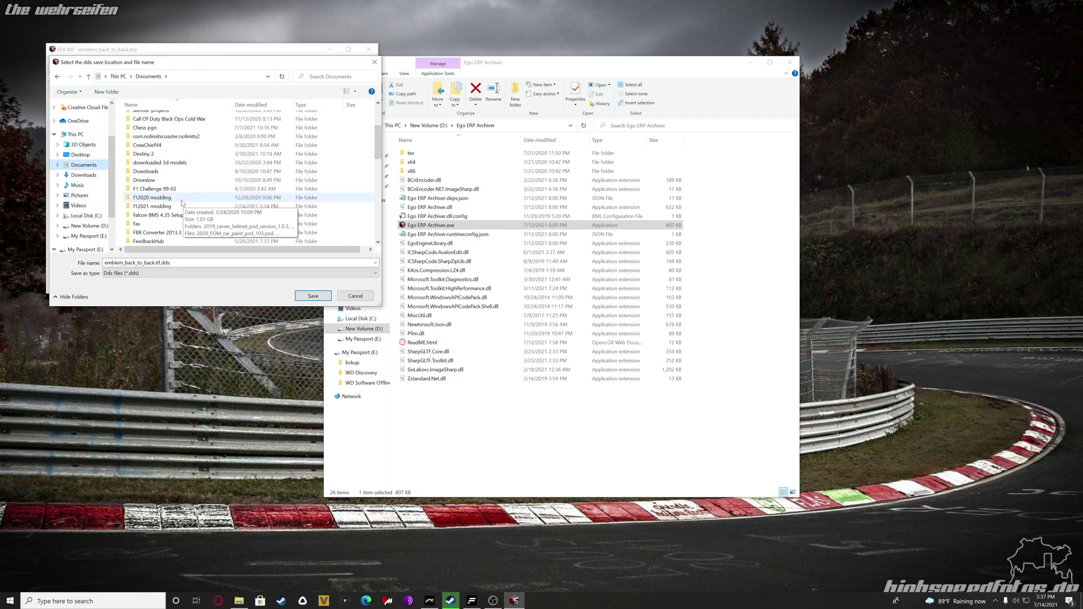
double_click(165, 207)
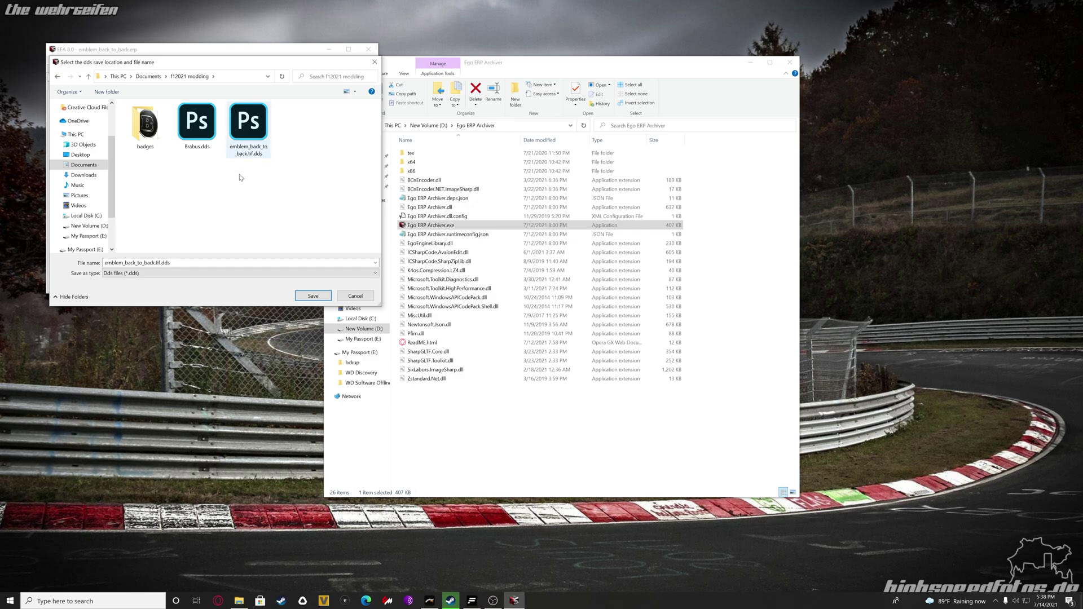
left_click(314, 296)
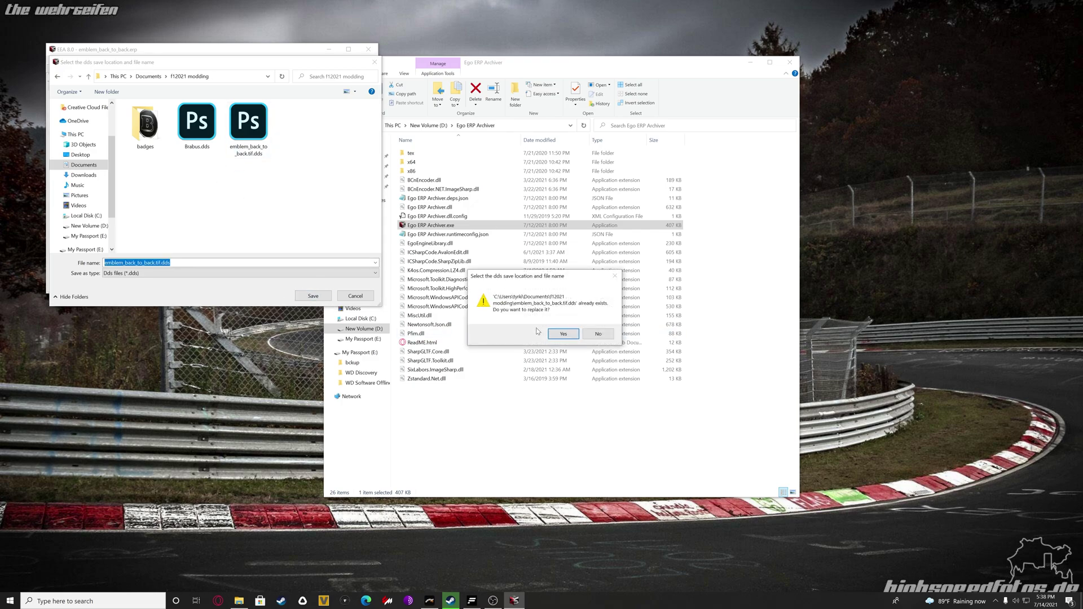
left_click(562, 335)
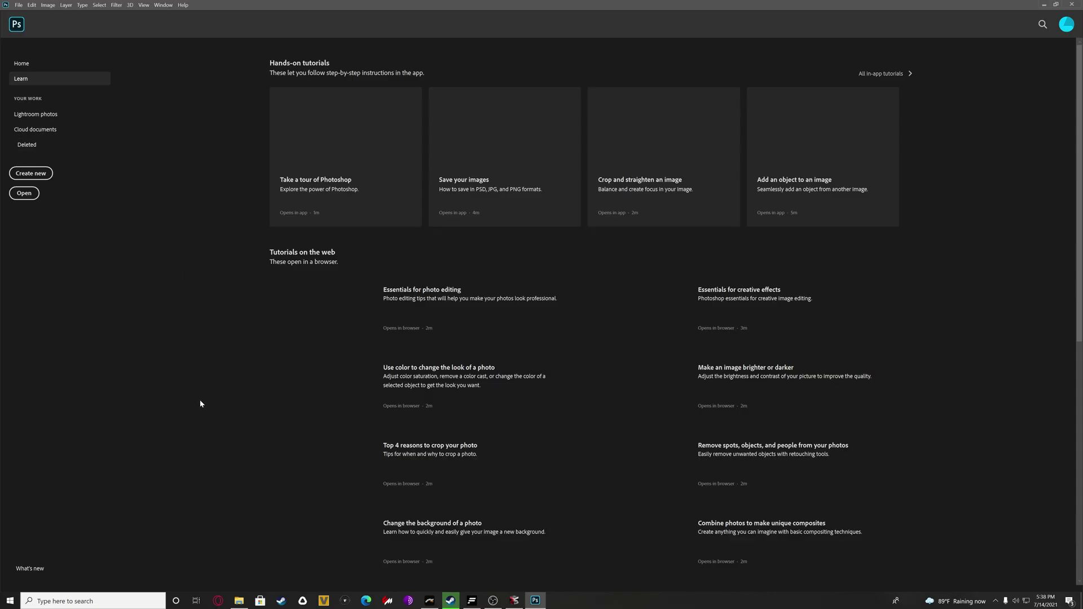
Switch to Photoshop and open emblem_back_to_back.tif.dds without loading its transparency as an alpha channel
left_click(19, 5)
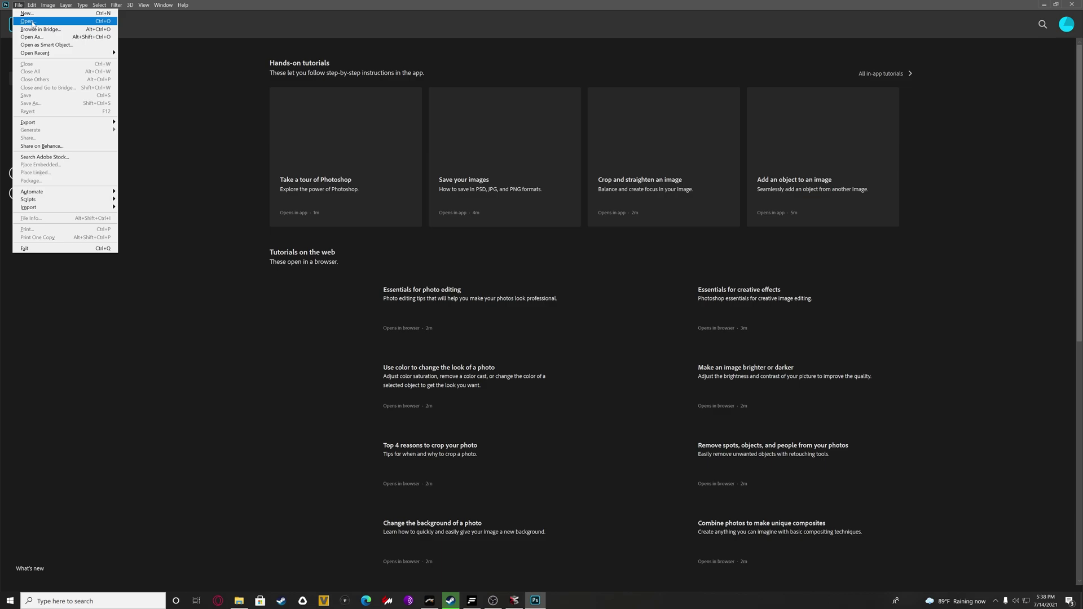
left_click(31, 25)
double_click(208, 86)
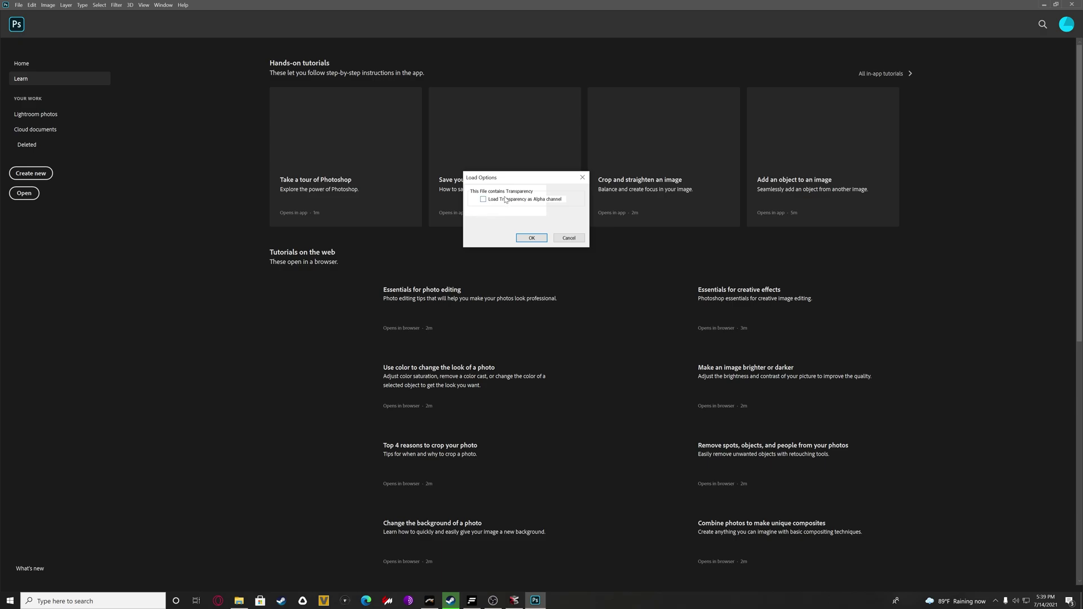
left_click(539, 237)
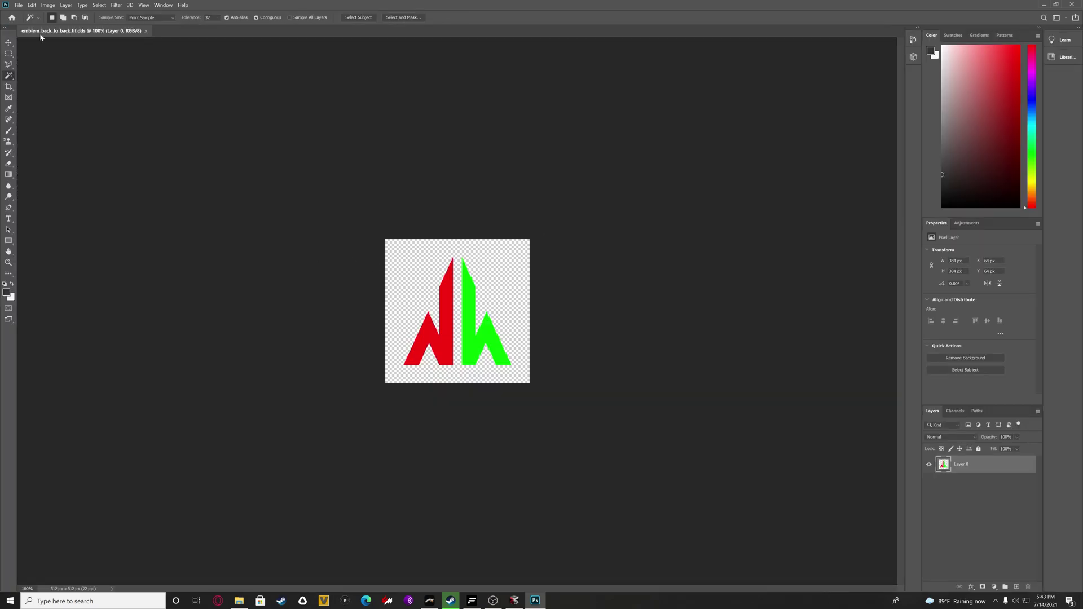
Open Brabus.png from the badges folder as a second document
left_click(18, 5)
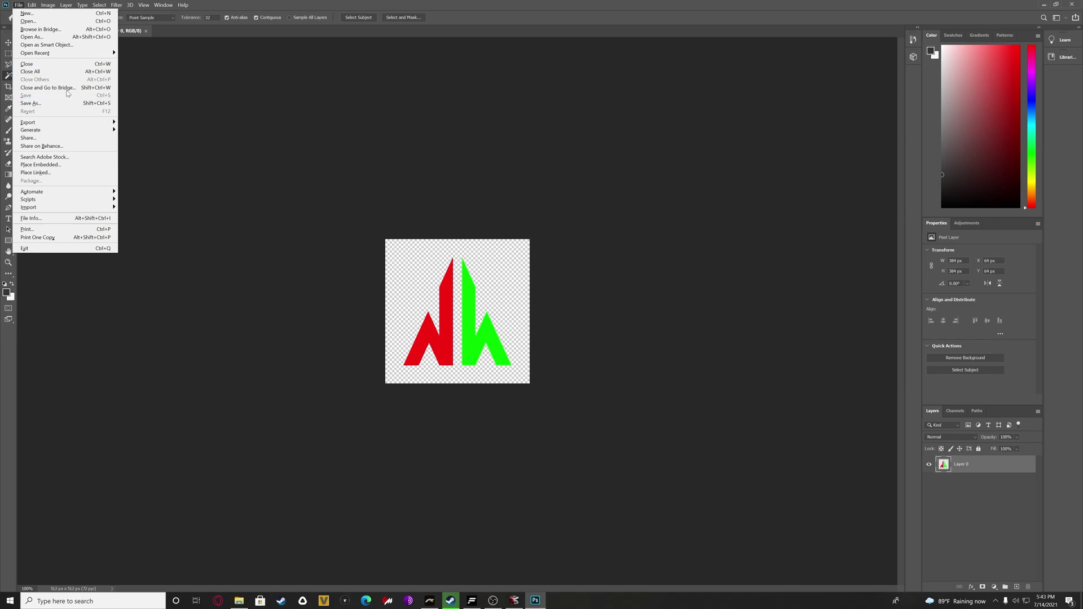
left_click(49, 37)
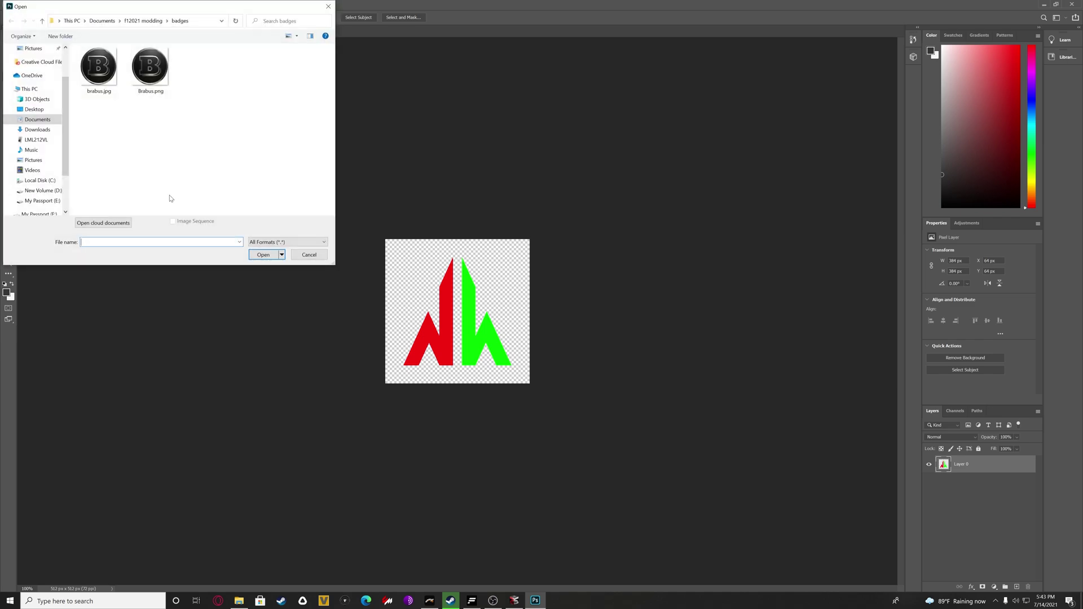
double_click(153, 73)
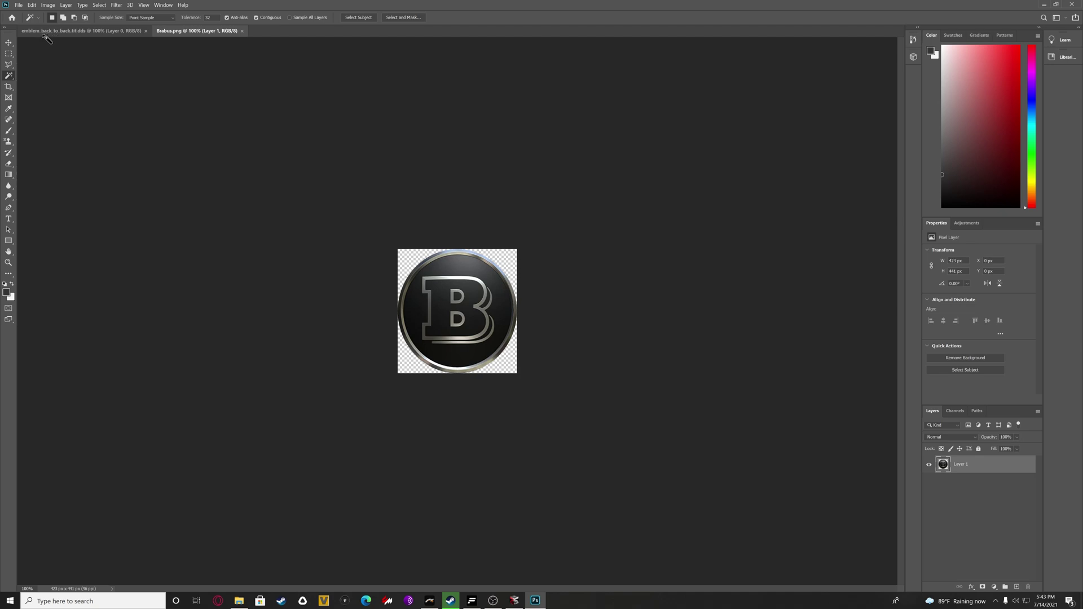
Select all four transparent corner areas around the round badge in Brabus.png with the Magic Wand
left_click(409, 262)
left_click(408, 361, "shift")
left_click(510, 368, "shift")
left_click(490, 259, "shift")
Clear the whole canvas of the emblem_back_to_back texture and paste the Brabus badge in its place
left_click(111, 31)
key("ctrl+a")
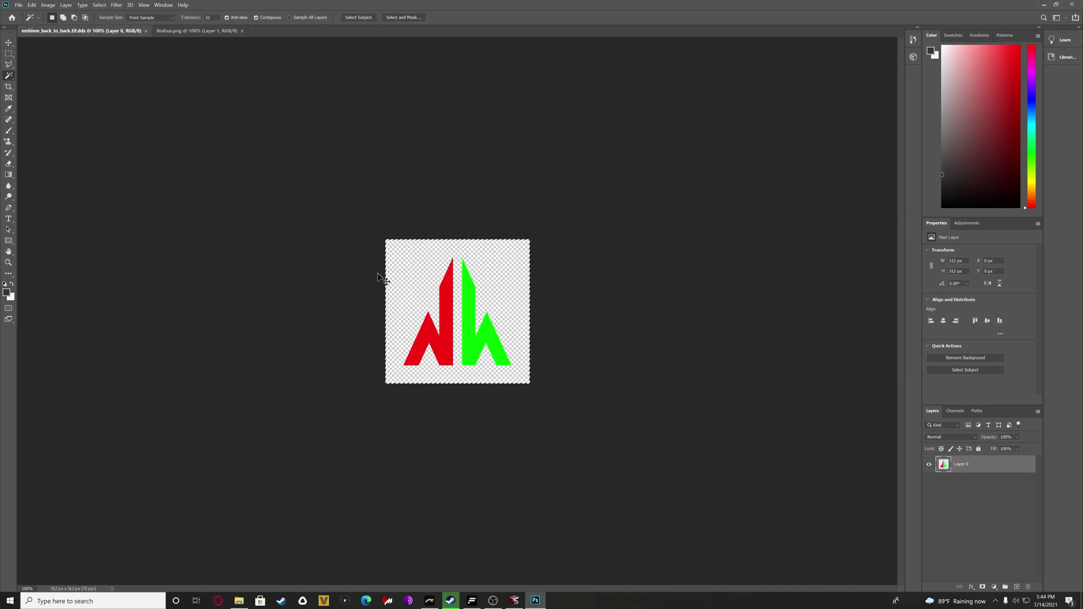
key("Delete")
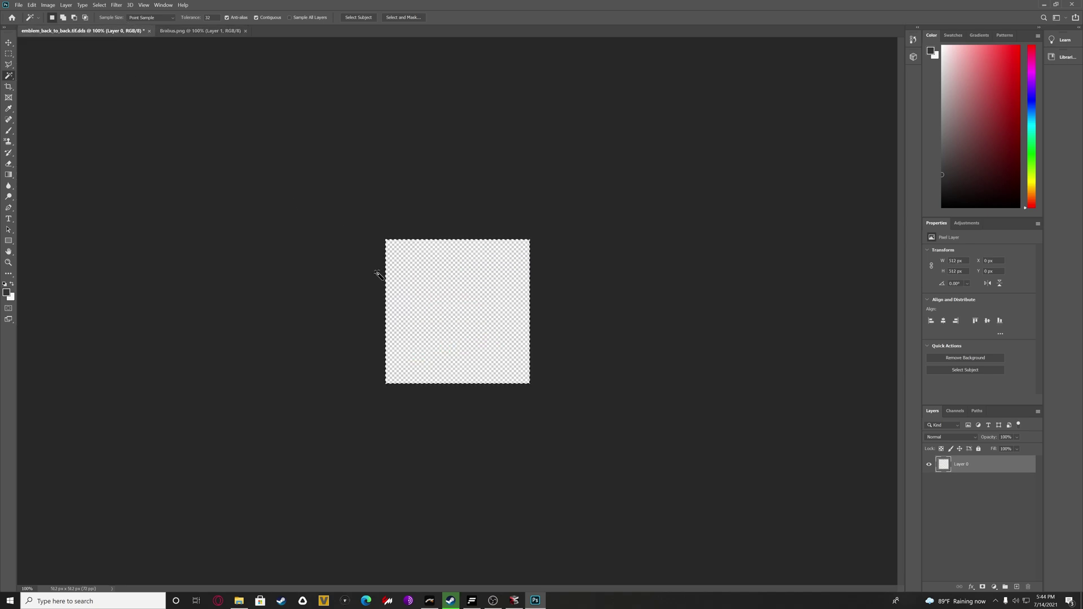
key("ctrl+v")
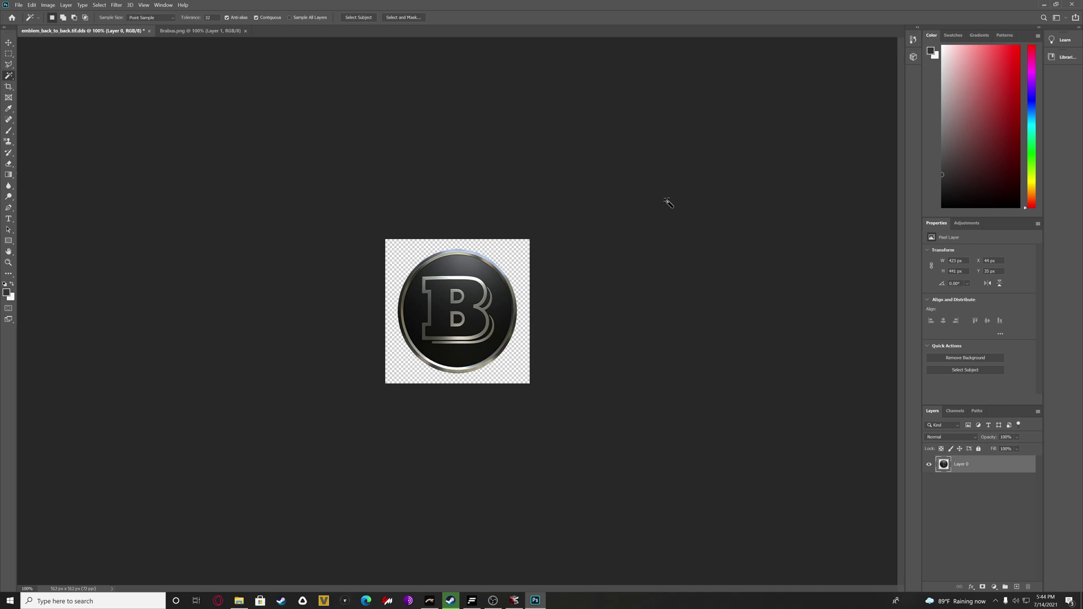
Save the edited emblem texture in Intel Texture Works DDS format as Brabus.dds in the f12021 modding folder, replacing the existing file
left_click(19, 5)
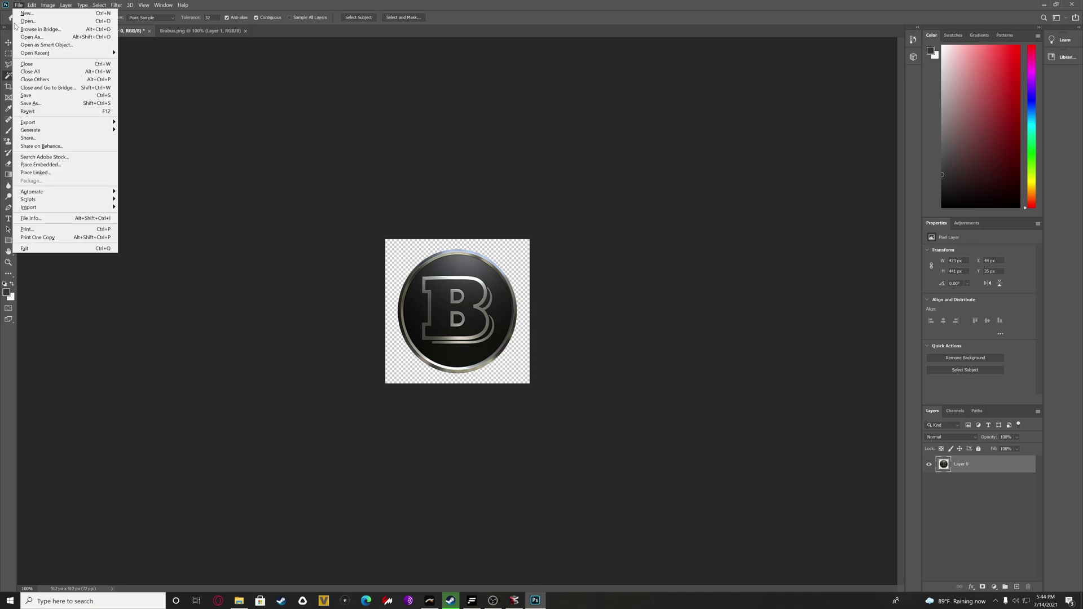
left_click(55, 104)
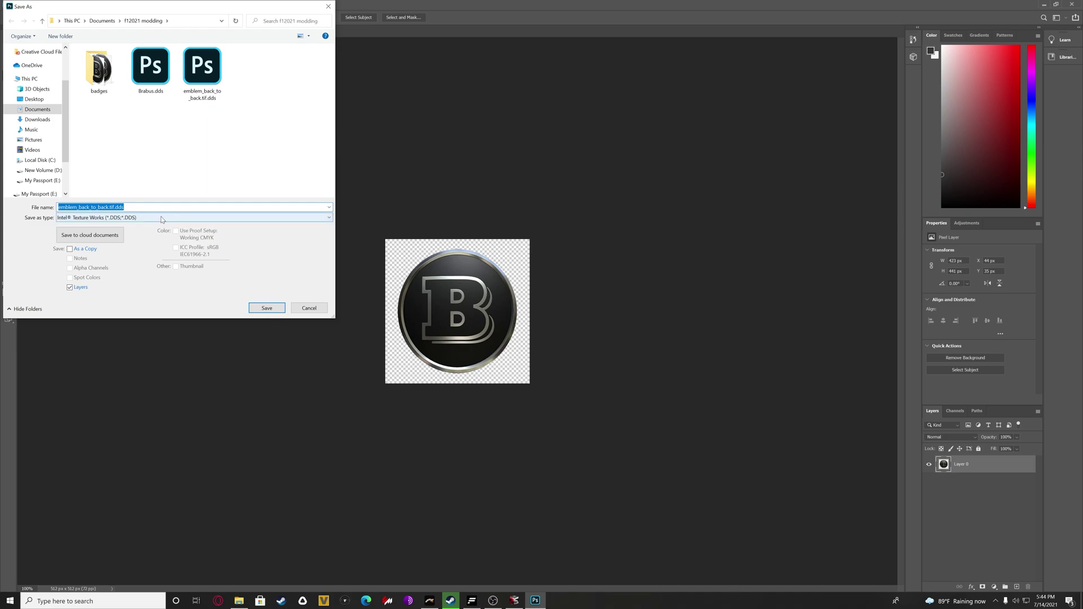
left_click(162, 218)
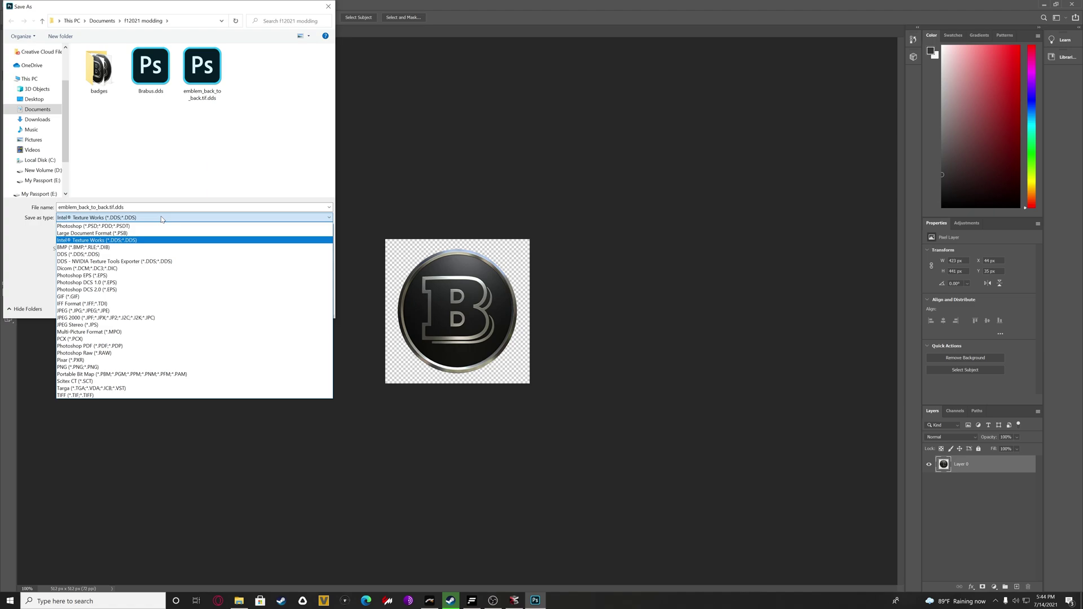
left_click(162, 218)
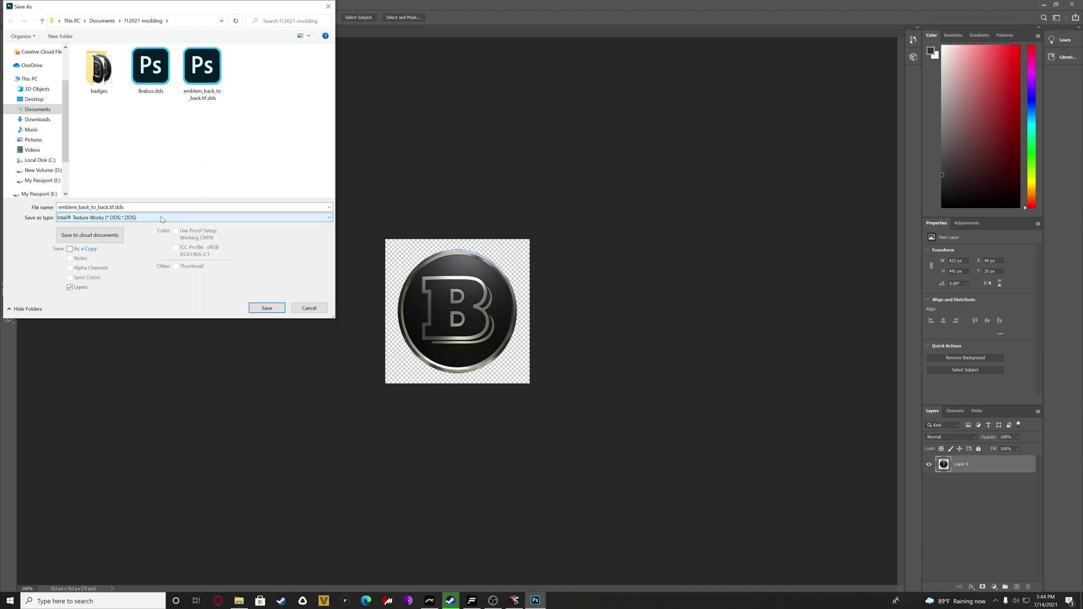
left_click(160, 219)
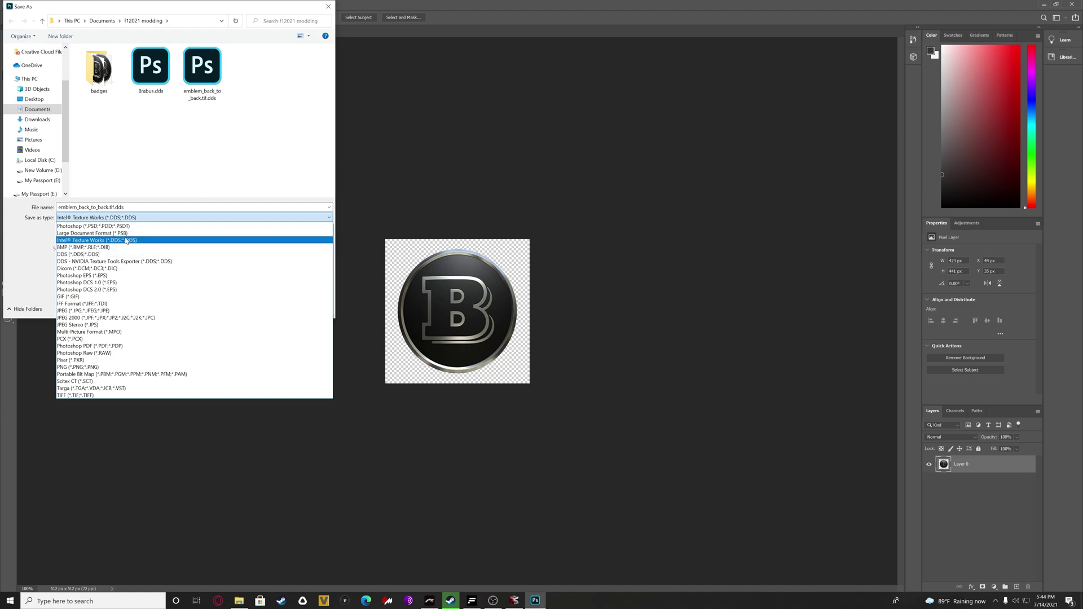
left_click(105, 242)
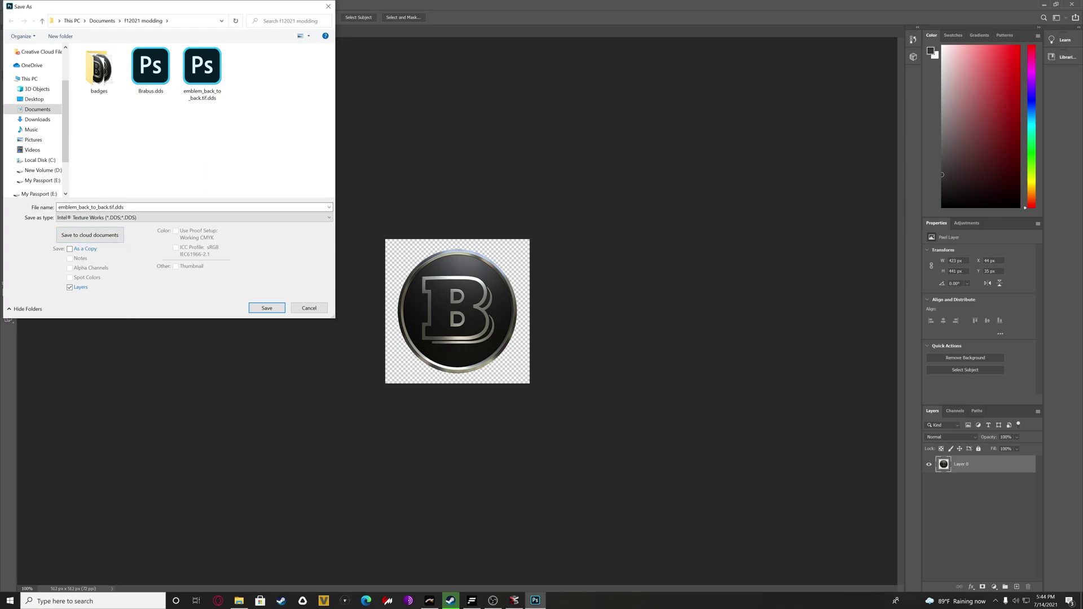
left_click(149, 82)
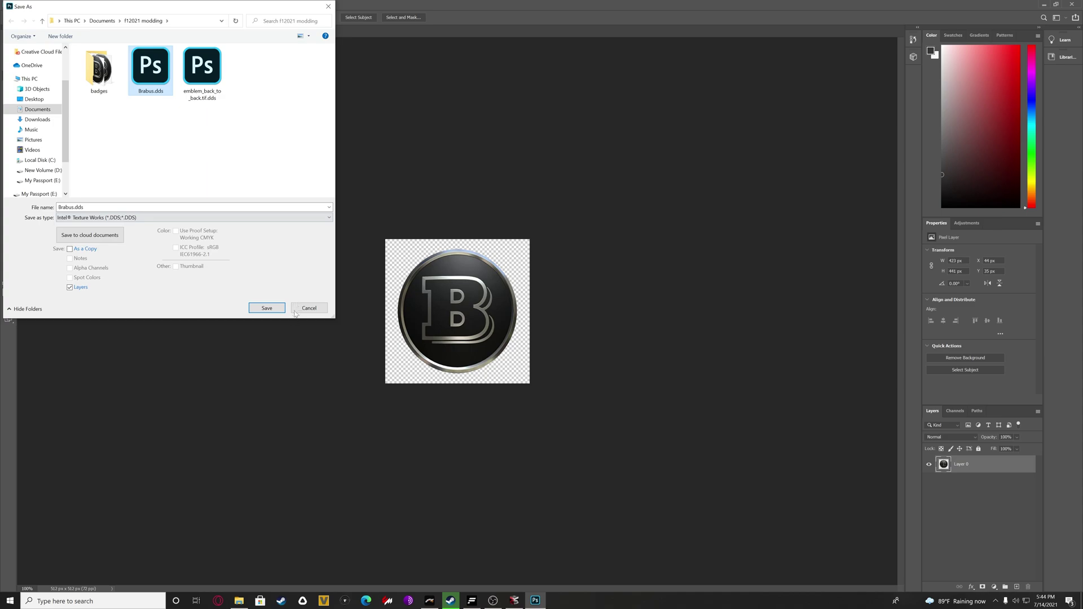
left_click(267, 309)
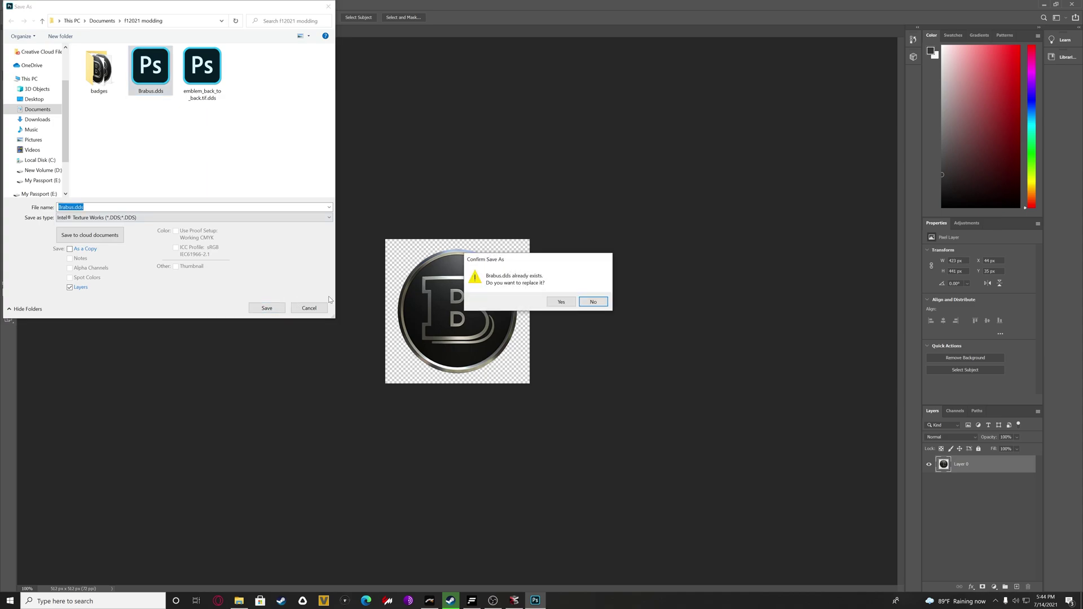
left_click(562, 303)
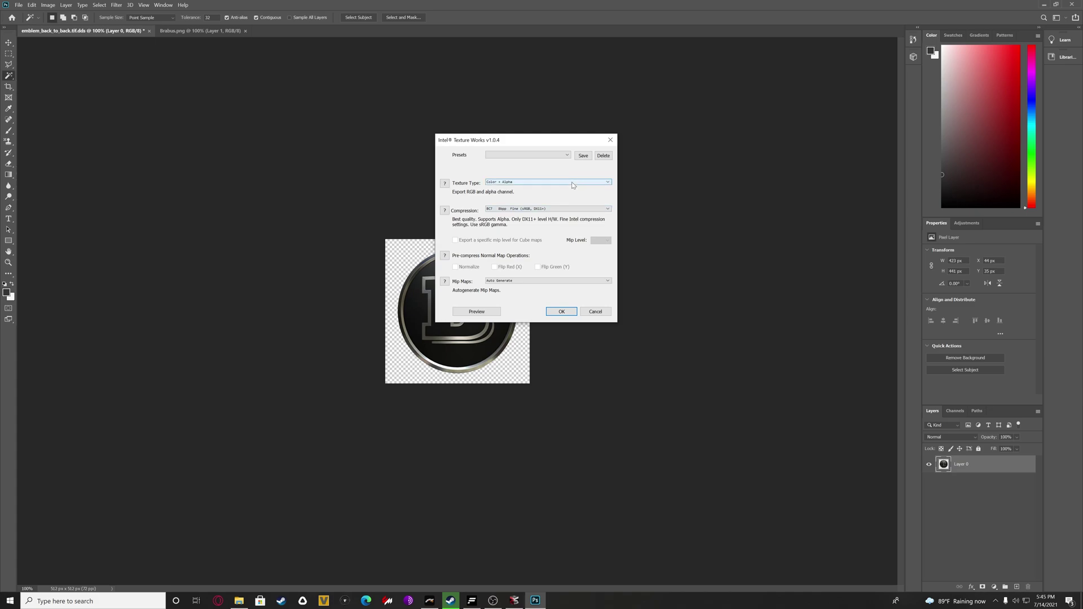
Export the texture as Color + Alpha with BC7 8bpp Fine (sRGB, DX11+) compression and auto-generated mip maps
left_click(572, 182)
left_click(595, 172)
left_click(584, 211)
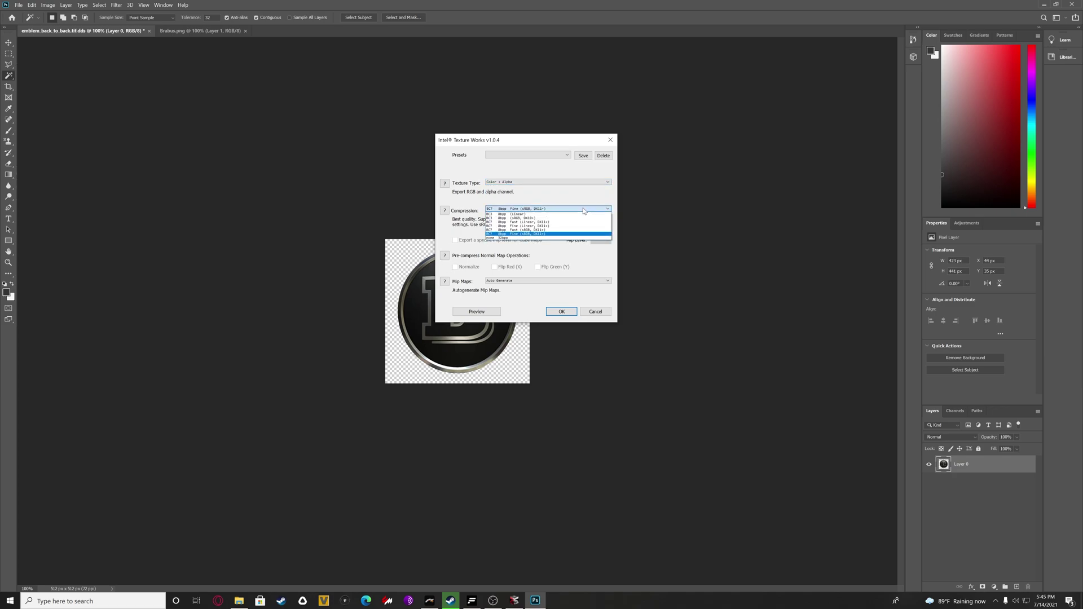
left_click(554, 233)
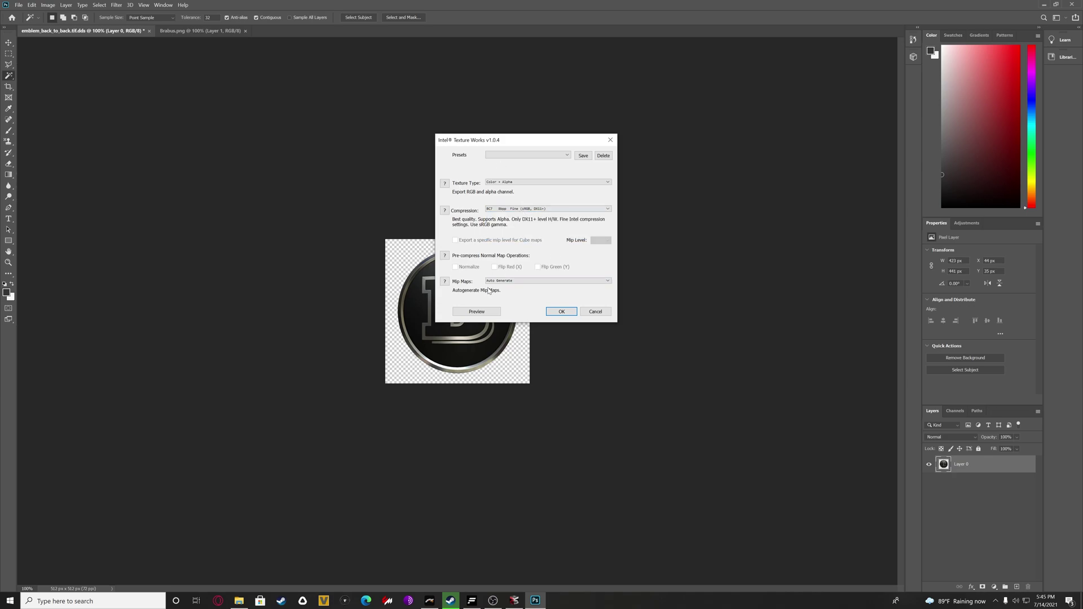
left_click(553, 313)
Switch to File Explorer and check for the saved Brabus.dds in the f12021 modding folder
key("alt+Tab")
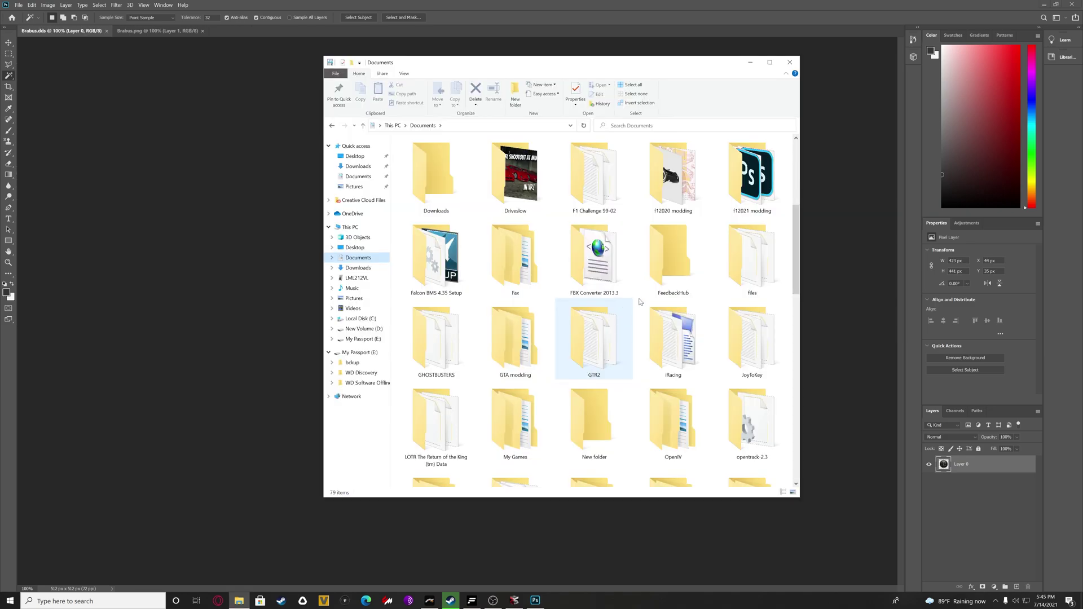
double_click(768, 190)
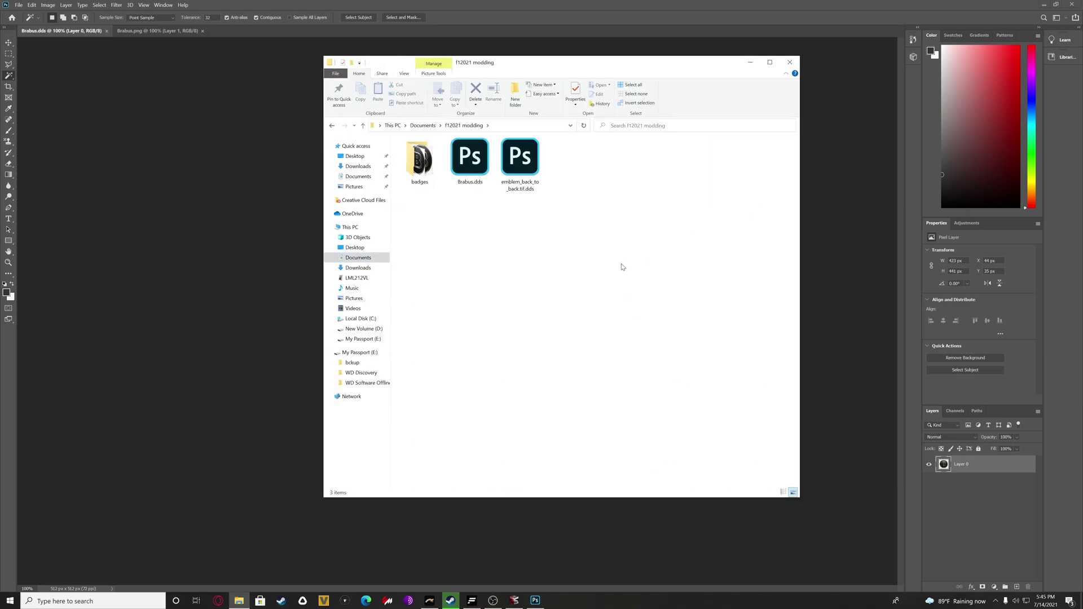
left_click(464, 169)
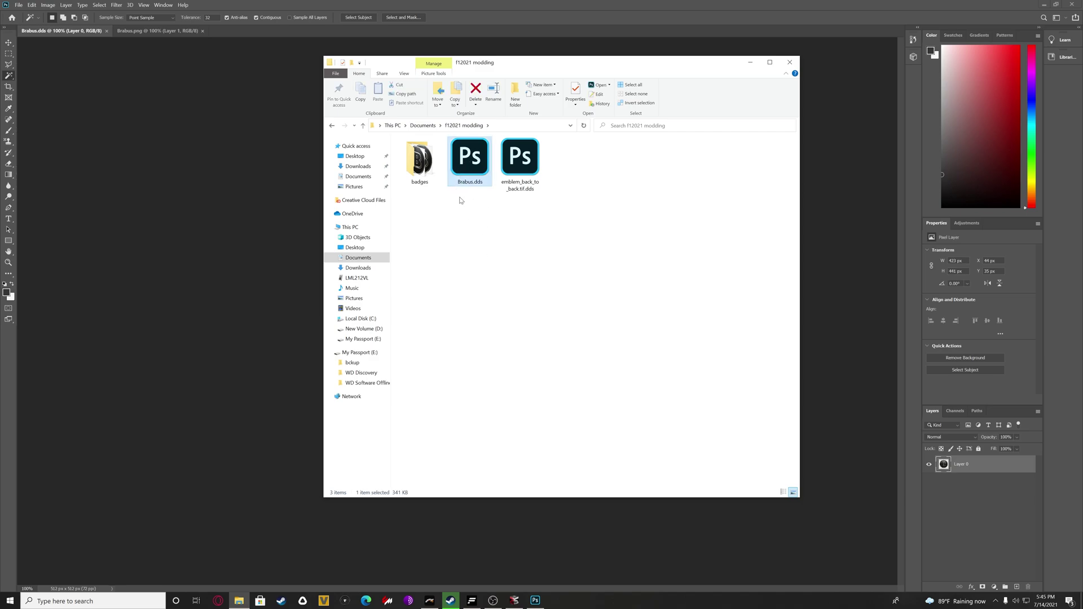
left_click(285, 278)
Switch to EEA and import Brabus.dds as the replacement for the emblem_back_to_back.tif texture
left_click(514, 601)
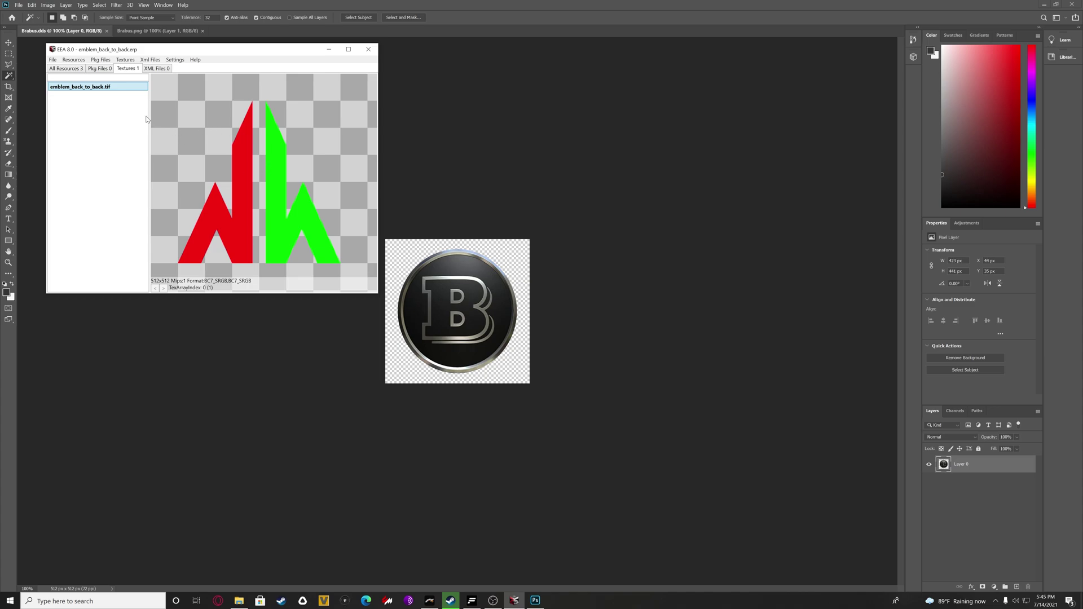
left_click(152, 60)
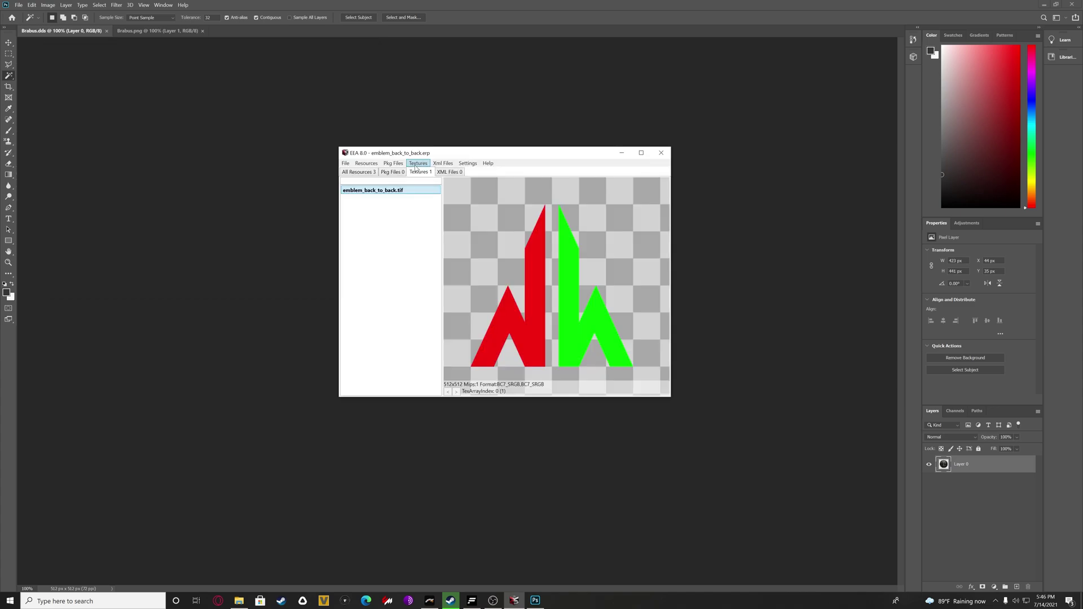
left_click(417, 165)
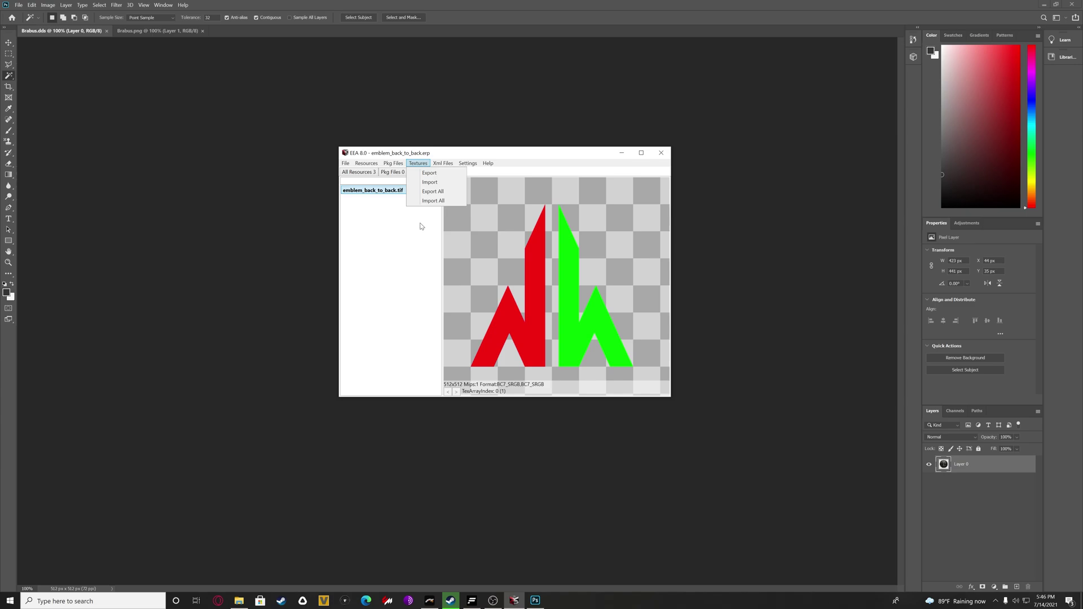
left_click(435, 183)
left_click(490, 242)
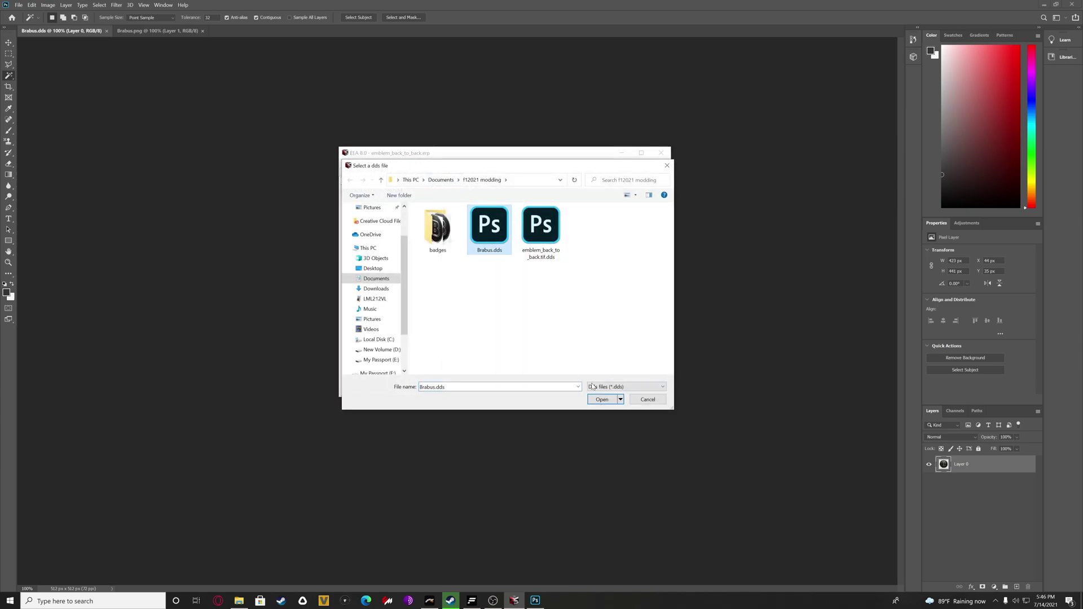
left_click(601, 400)
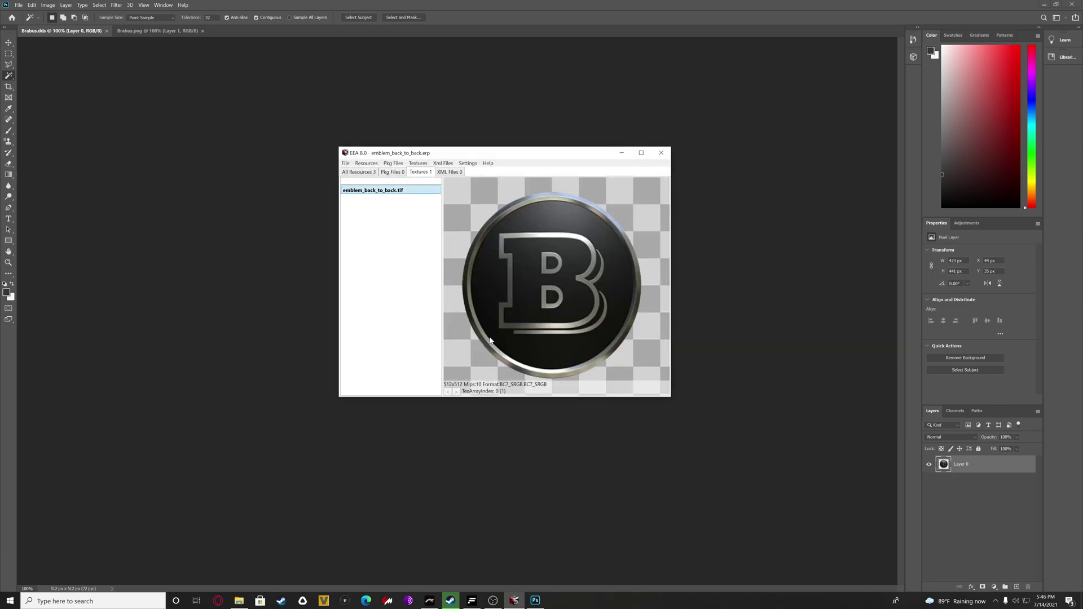
Save the modified package over the original emblem_back_to_back.erp in the cstm_badge_large emblem folder
left_click(346, 164)
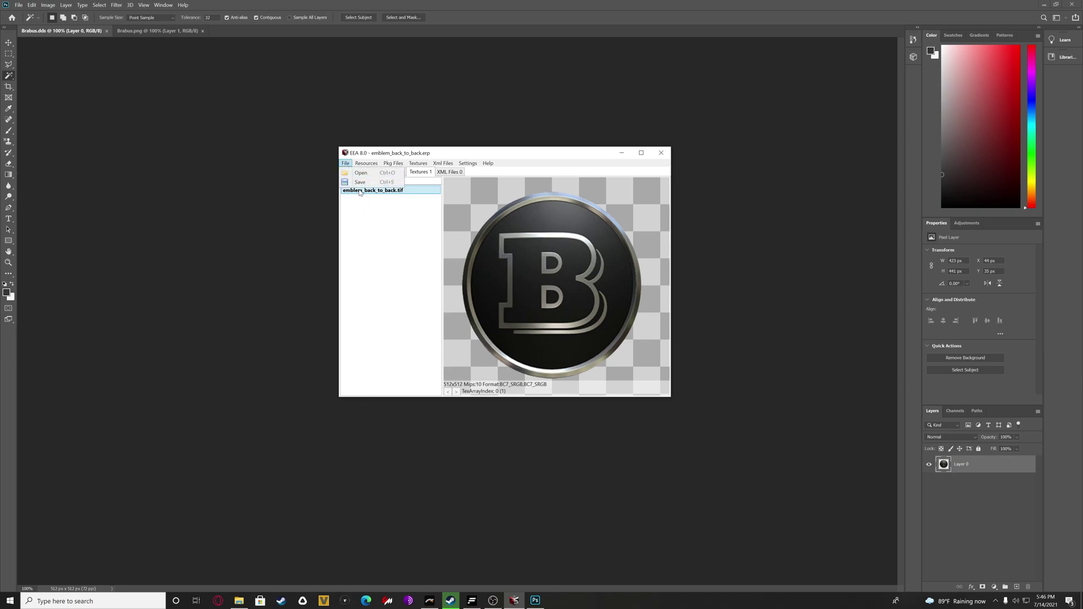
left_click(361, 182)
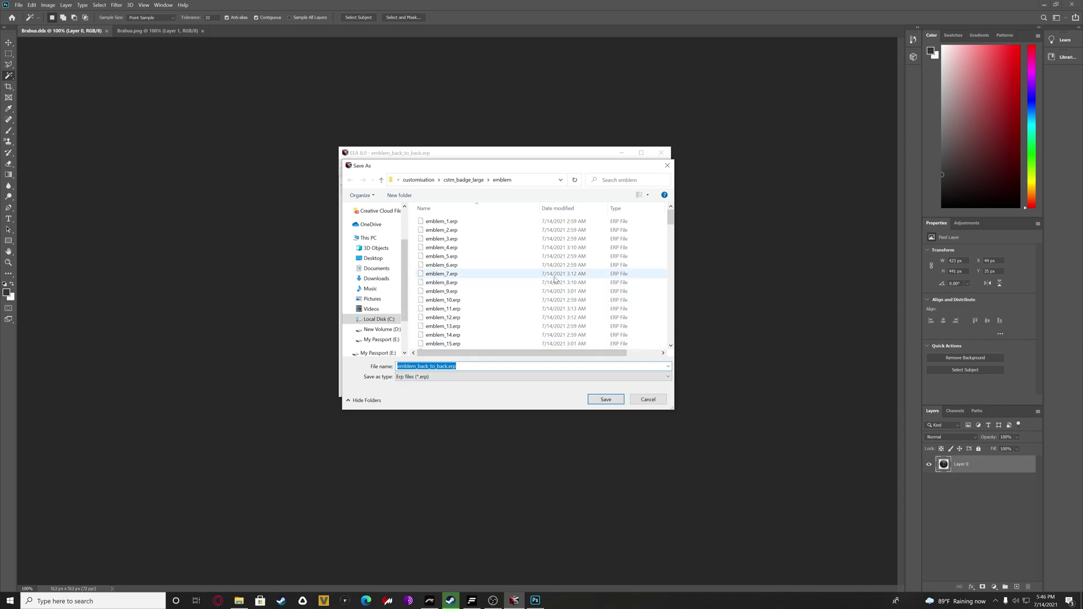
scroll(445, 276, "down", 2)
scroll(484, 309, "down", 4)
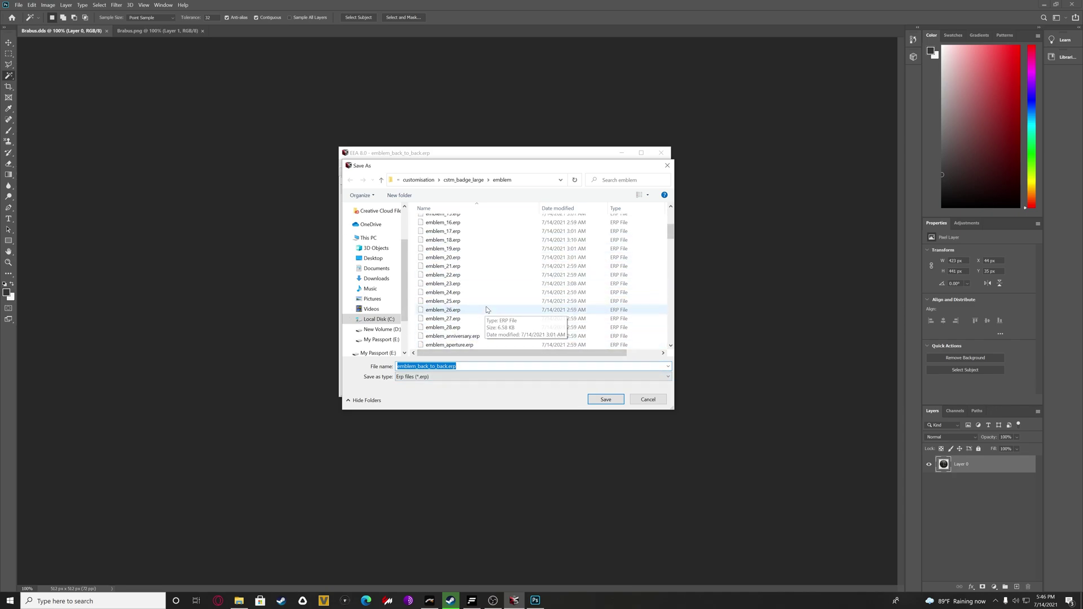
left_click_drag(503, 169, 651, 173)
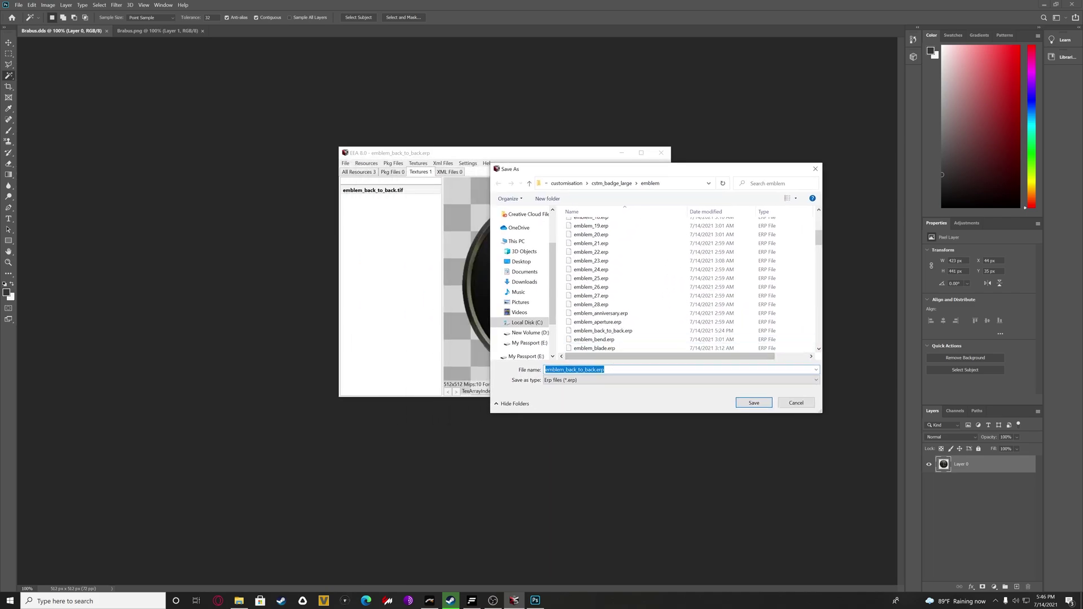
left_click(754, 403)
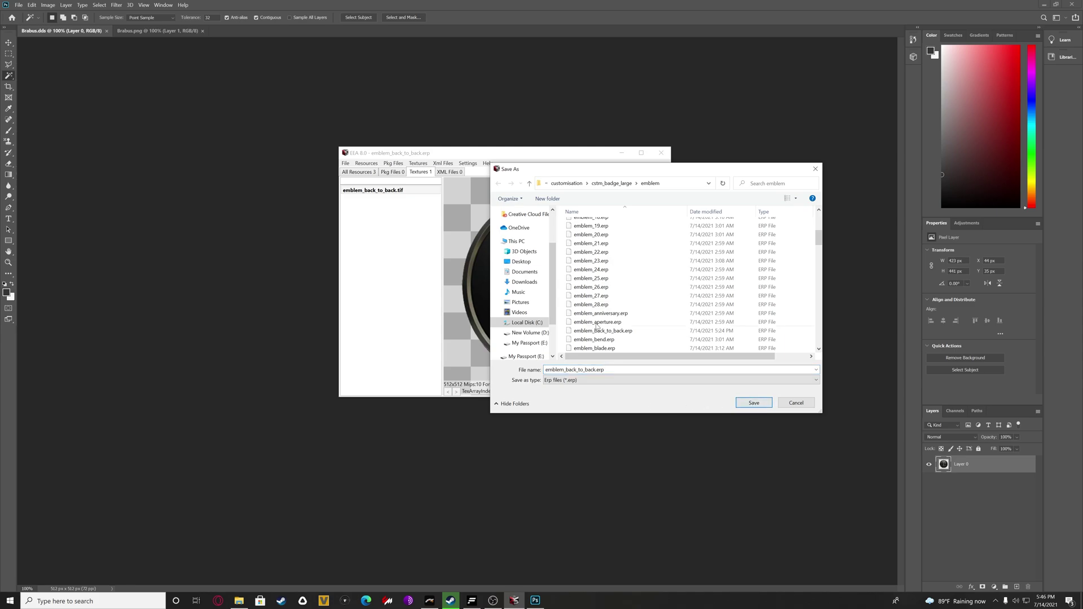
left_click(601, 287)
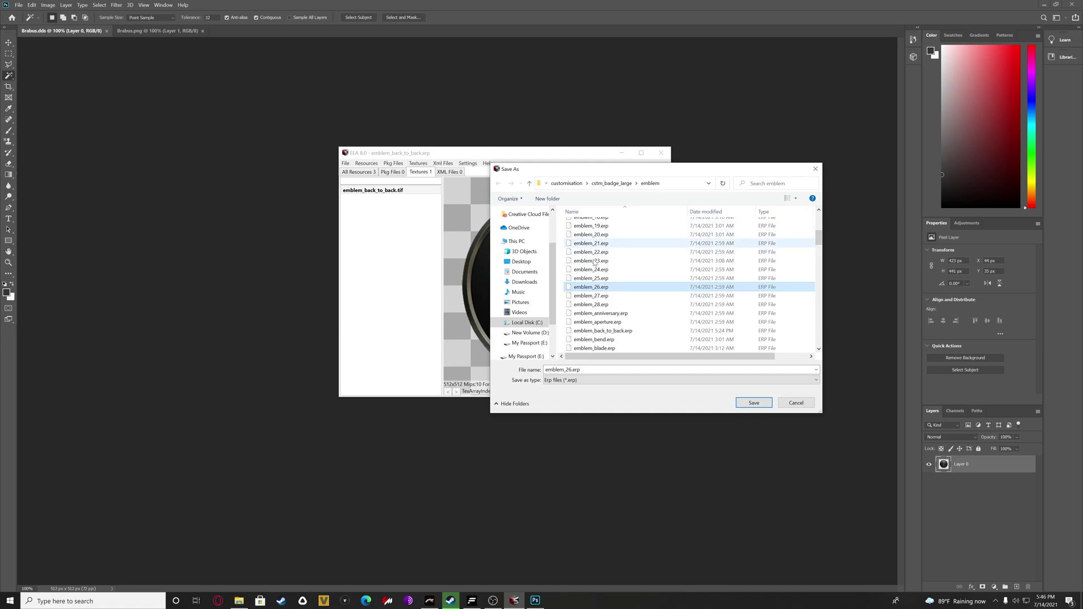
scroll(581, 325, "down", 1)
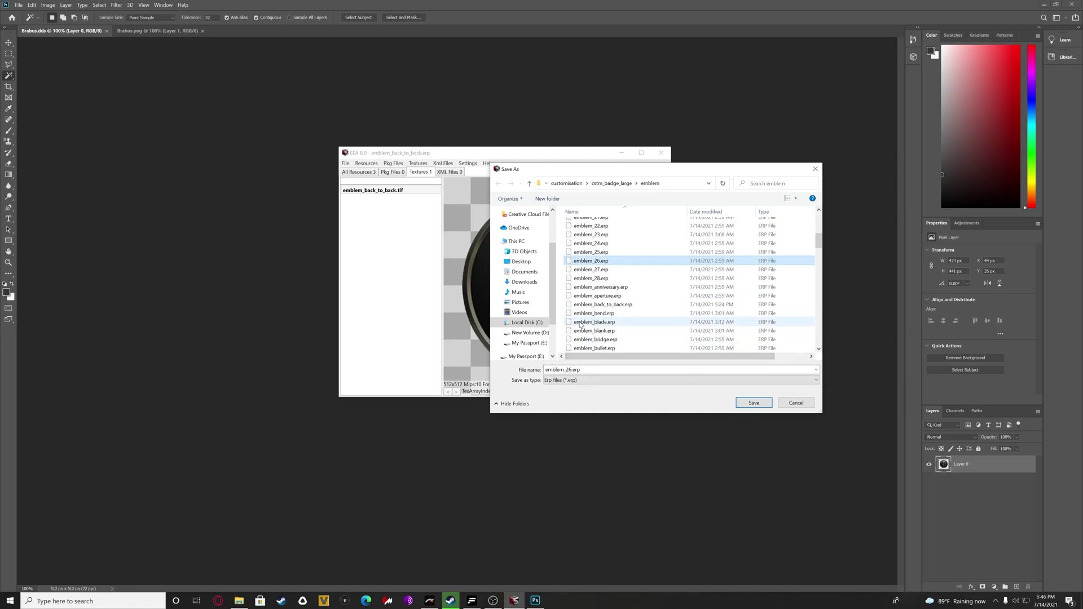
left_click(604, 305)
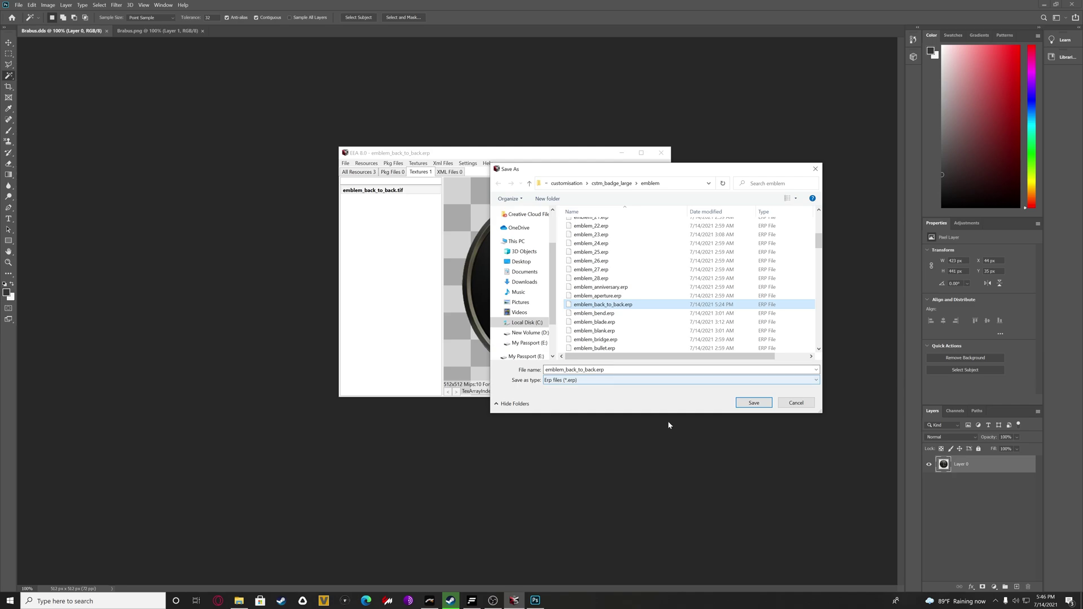
left_click(754, 403)
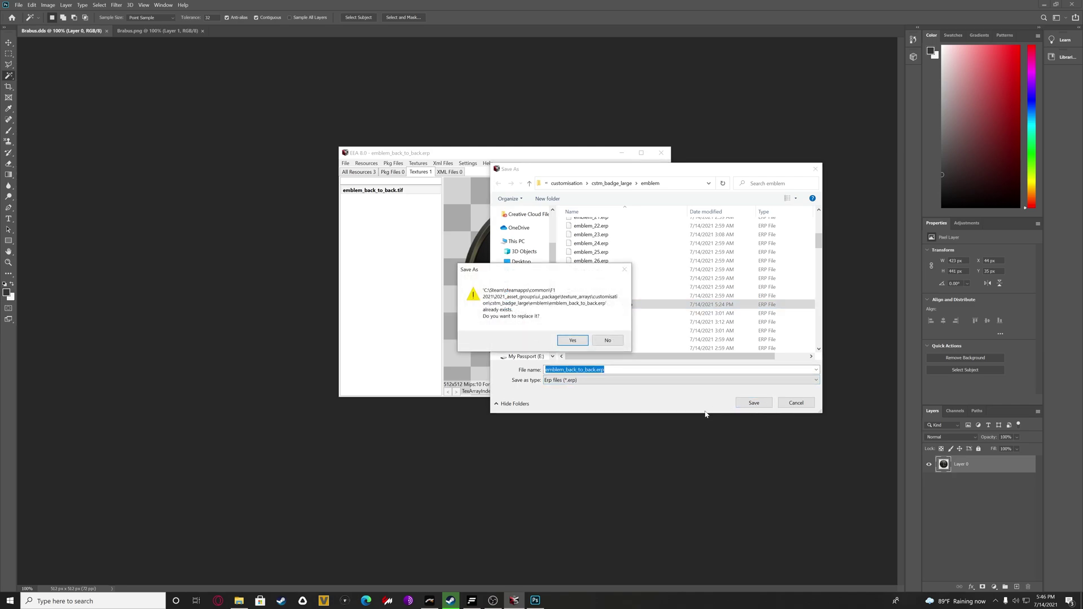
left_click(571, 342)
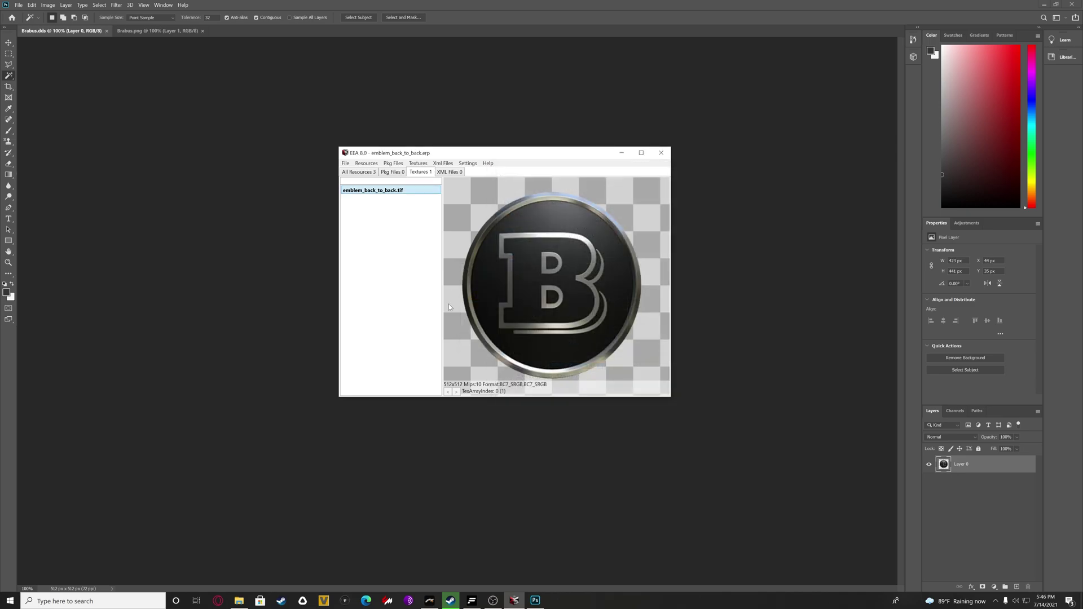
Close EEA and Photoshop, and switch to the F1 2021 game
left_click(661, 153)
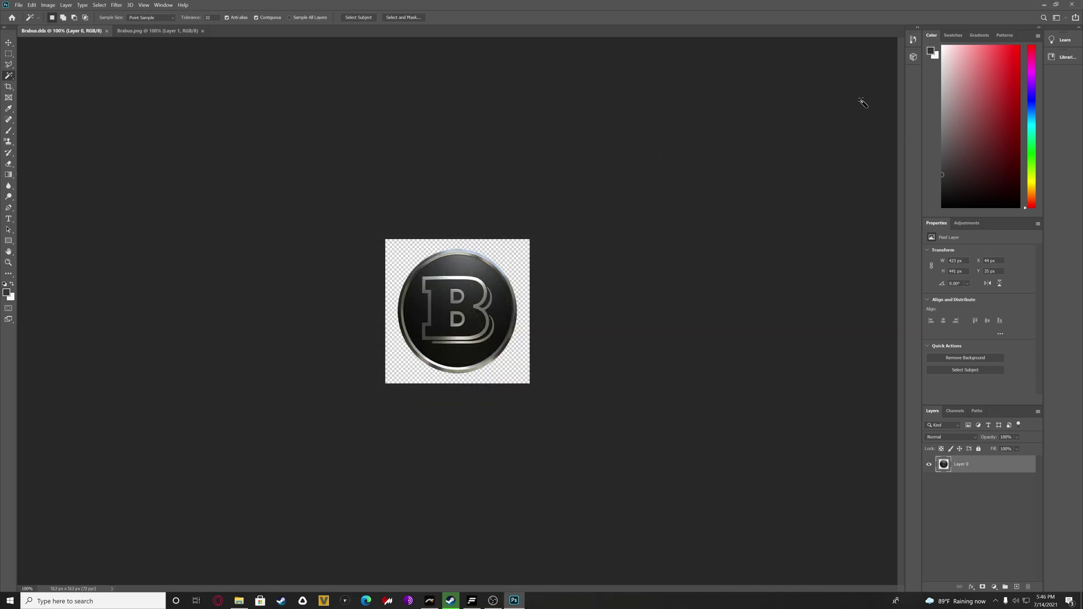
left_click(1079, 9)
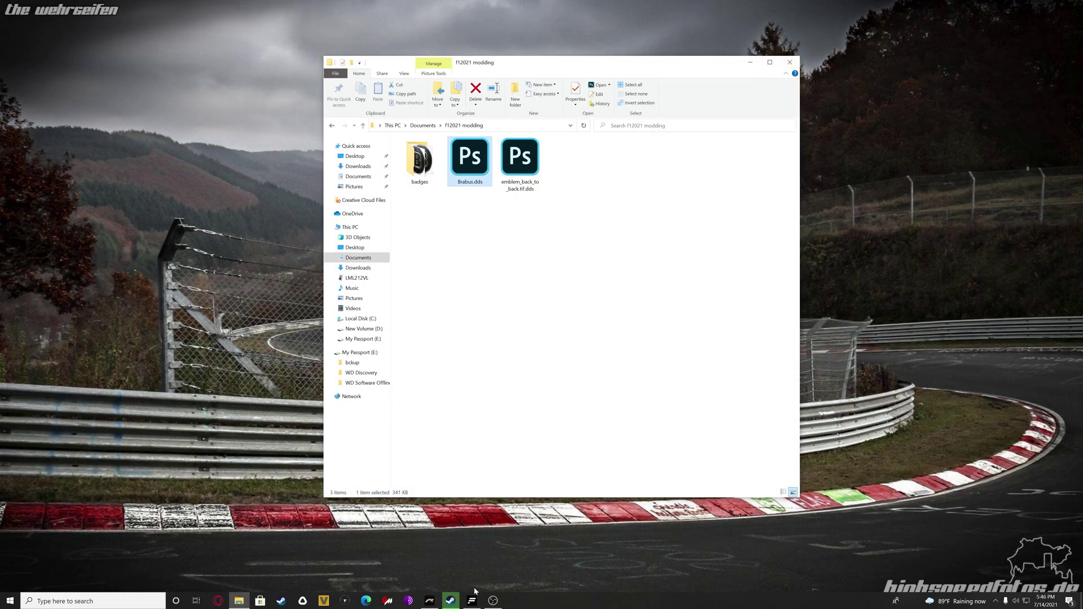
left_click(450, 600)
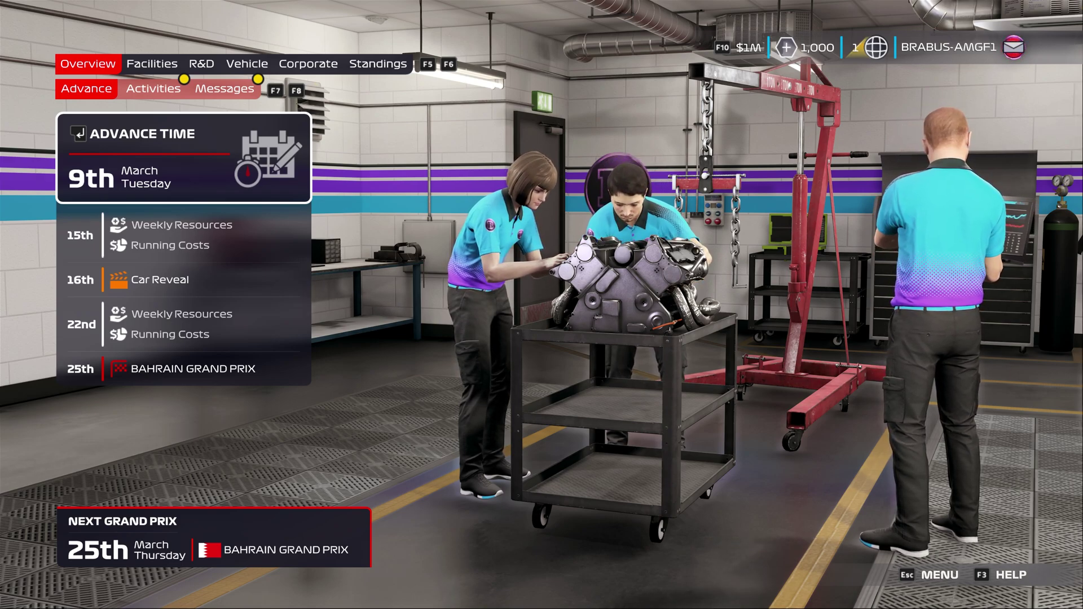
Open the badge editor from the team's corporate customisation options
key("F6")
key("F6")
key("F6")
key("F6")
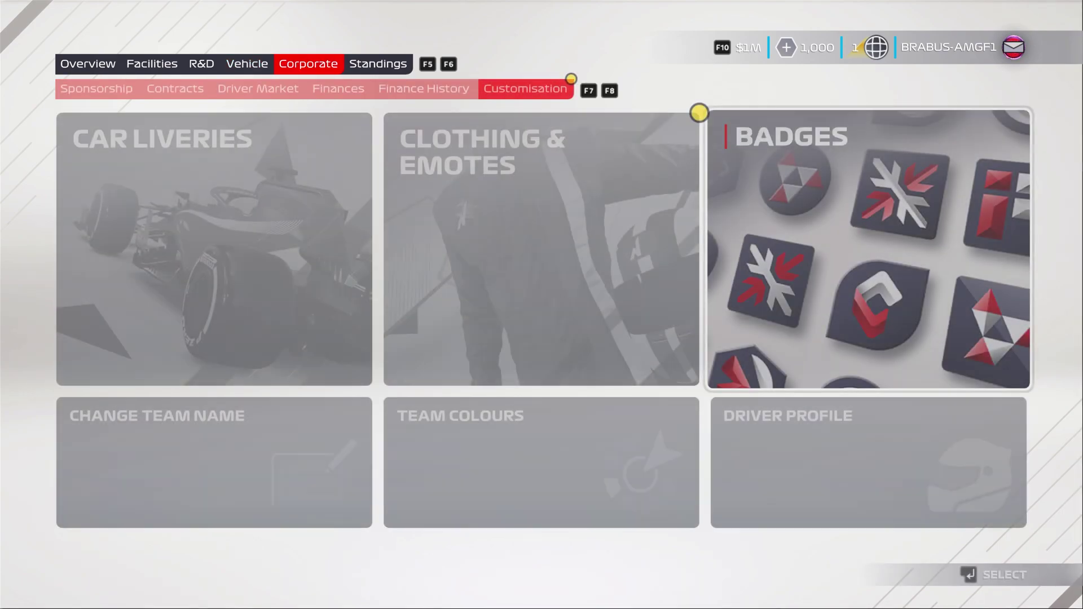
key("F7")
key("F8")
key("Down")
key("Up")
key("Return")
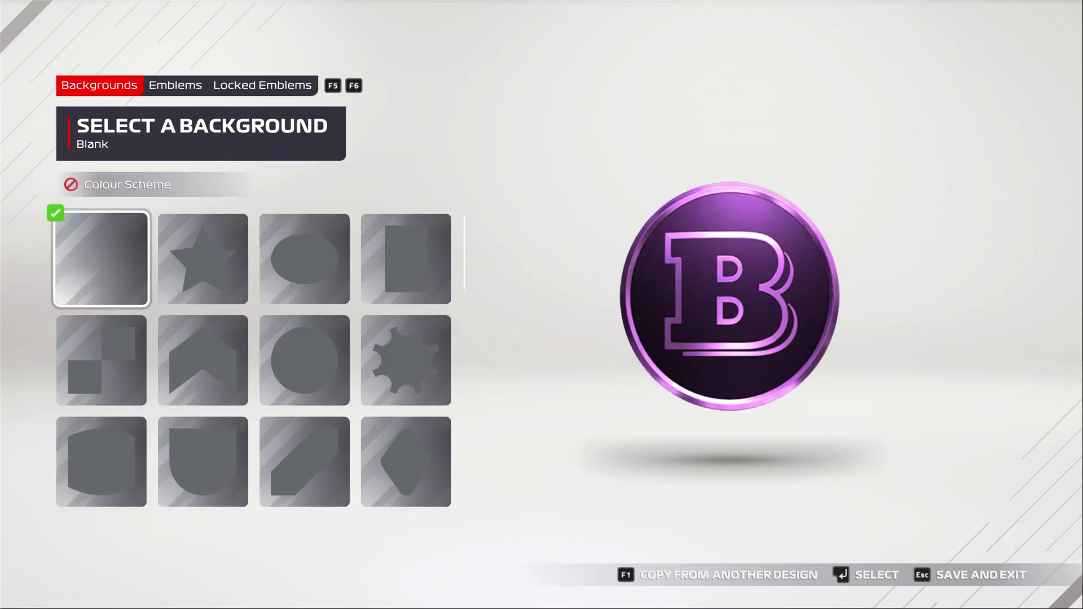
Show the emblem choices and examine the Back to Back emblem with its new artwork
key("F6")
key("Right")
key("Left")
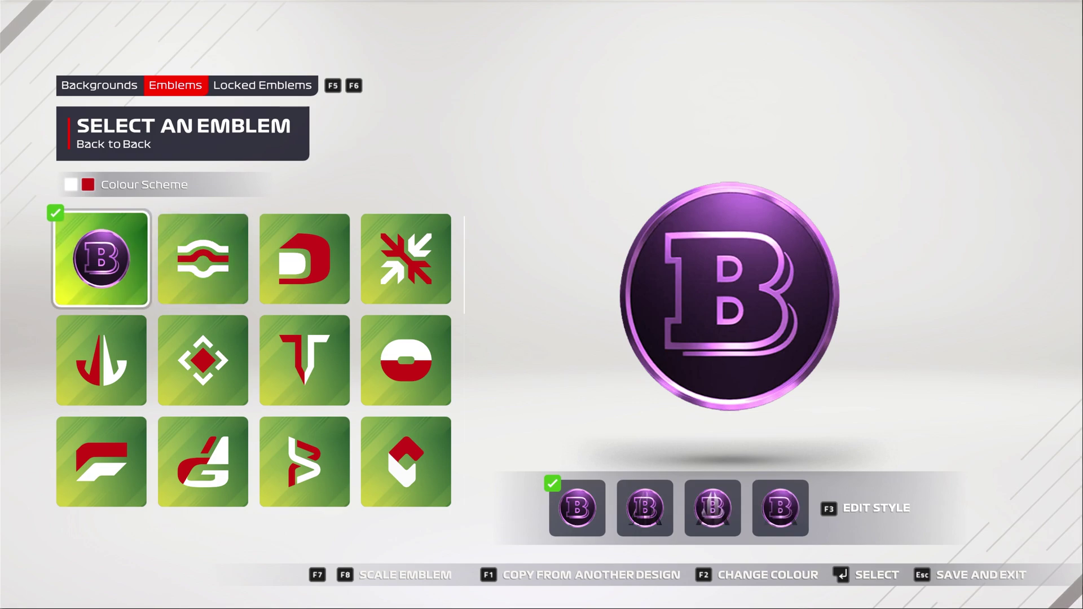
Start changing the Back to Back emblem's colours and set the first colour's hue to 75
key("F2")
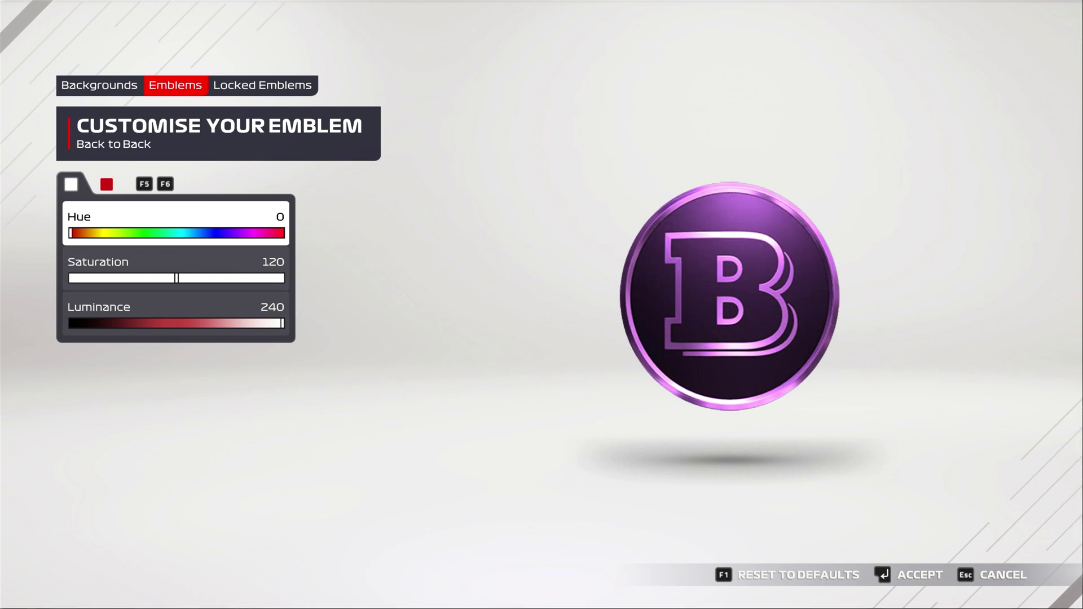
key("Right")
key("Right")
key("Right")
key("Right")
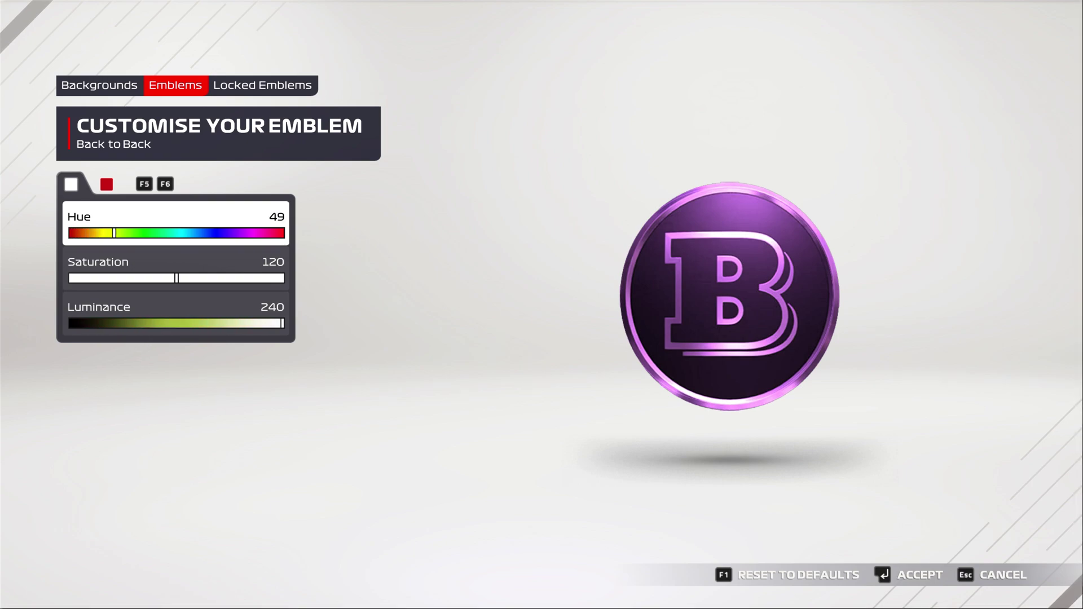
key("Right")
key("Left")
key("Left")
key("Left")
Set the saturation of the emblem's first colour to 240
key("Down")
key("Left")
key("Left")
key("Left")
key("Left")
key("Left")
key("Left")
key("Left")
key("Left")
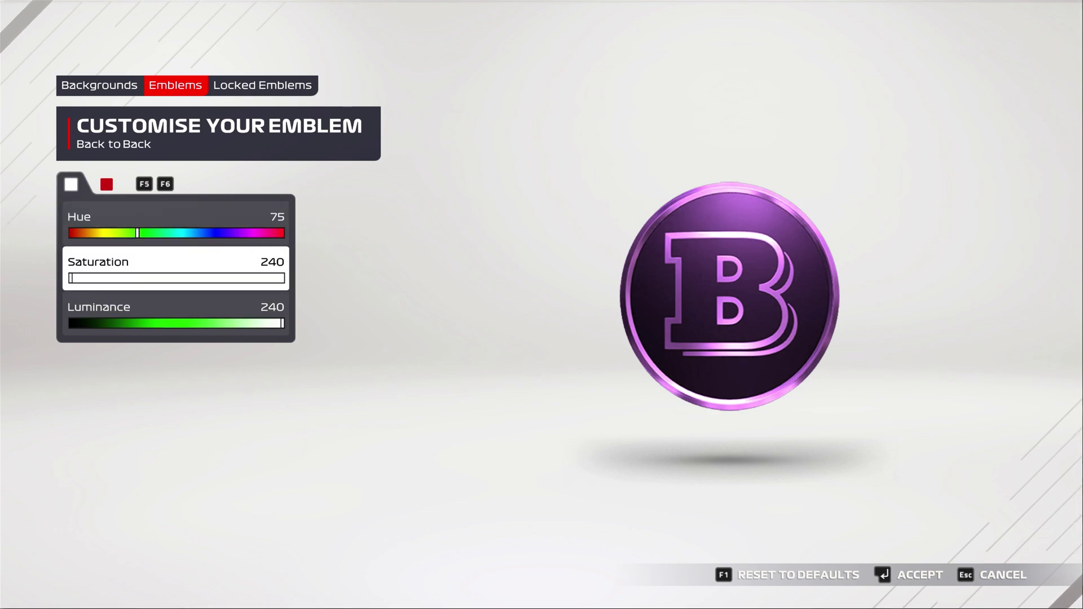
Lower the luminance of the emblem's first colour to 120 for a pure bright green
key("Down")
key("Left")
key("Left")
key("Left")
key("Left")
key("Left")
key("Left")
key("Left")
key("Left")
key("Left")
key("Left")
key("Left")
key("Left")
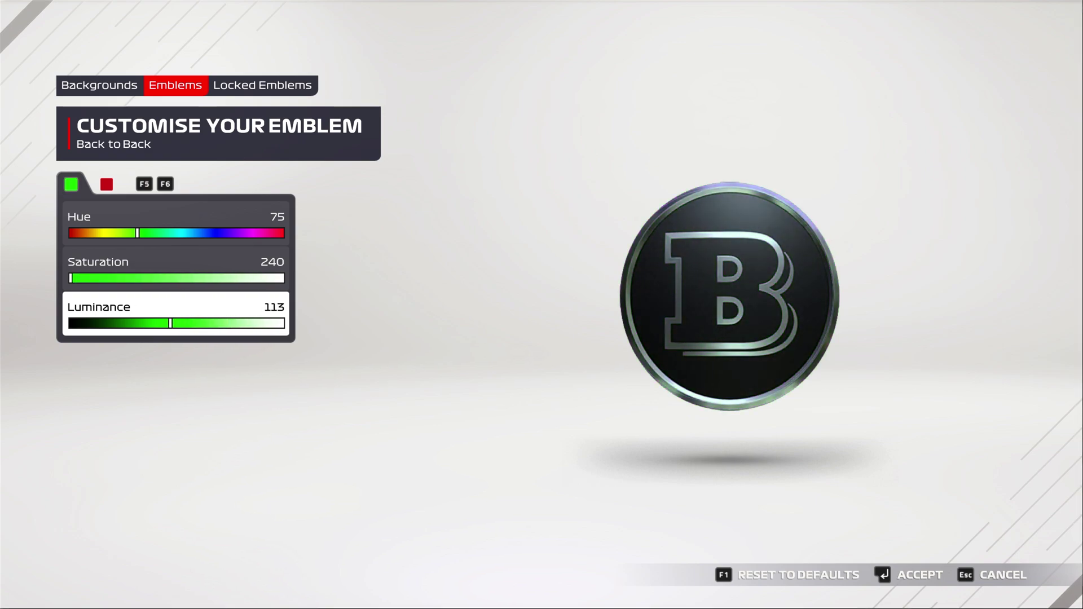
key("Right")
key("Right")
key("Right")
key("Right")
Set the emblem's second colour to hue 239 and saturation 240
key("F6")
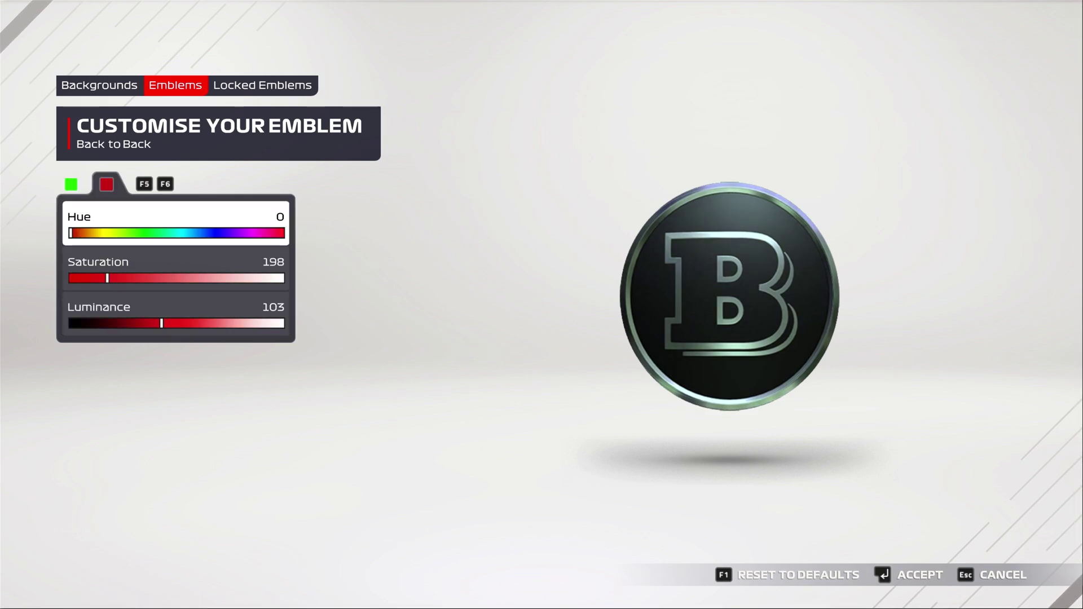
key("Right")
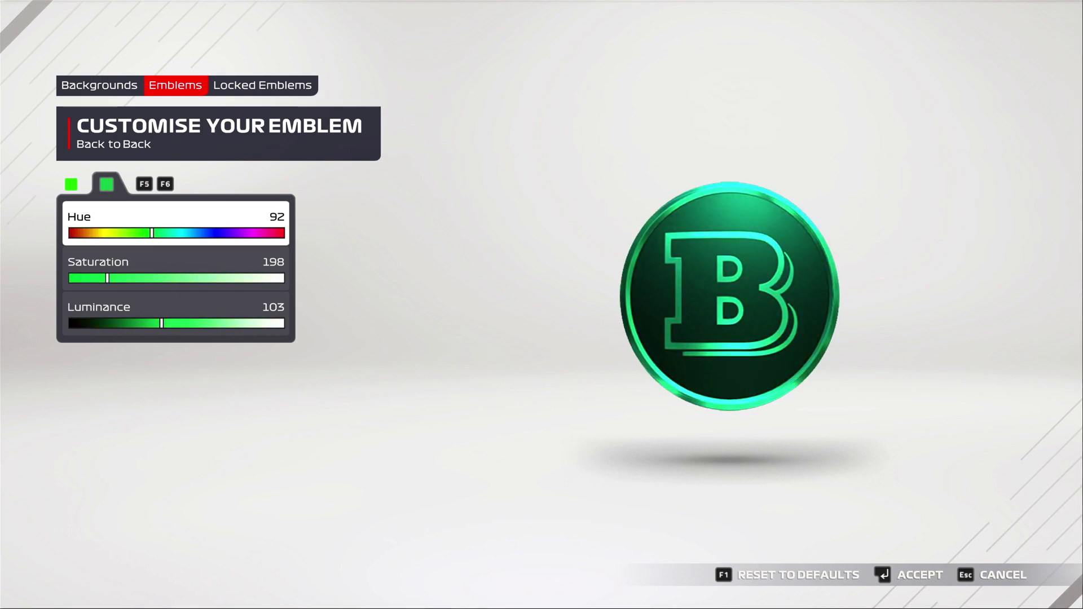
key("Right")
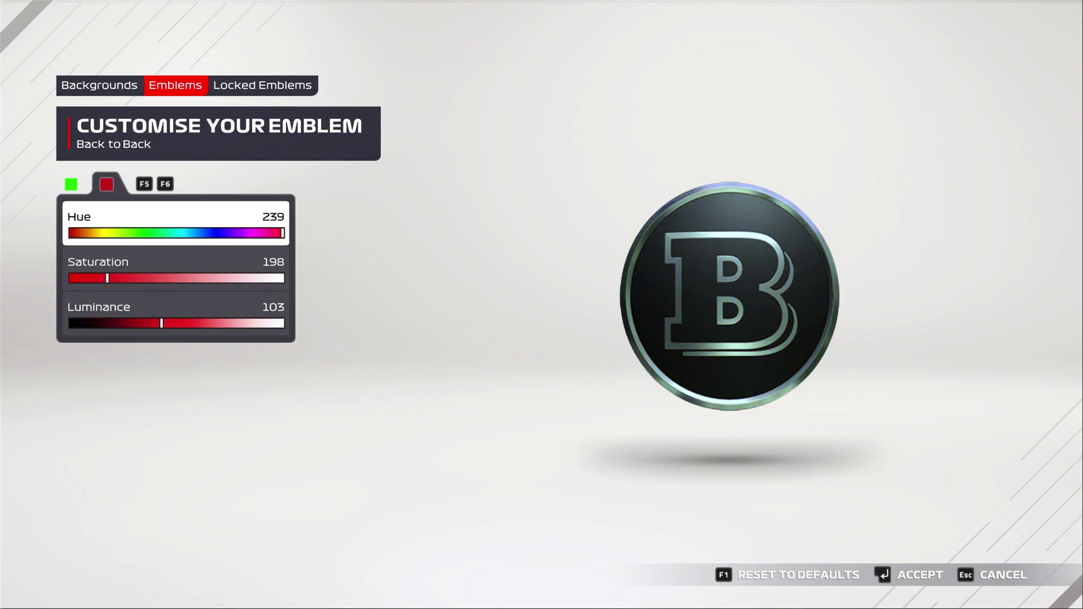
key("Down")
key("Left")
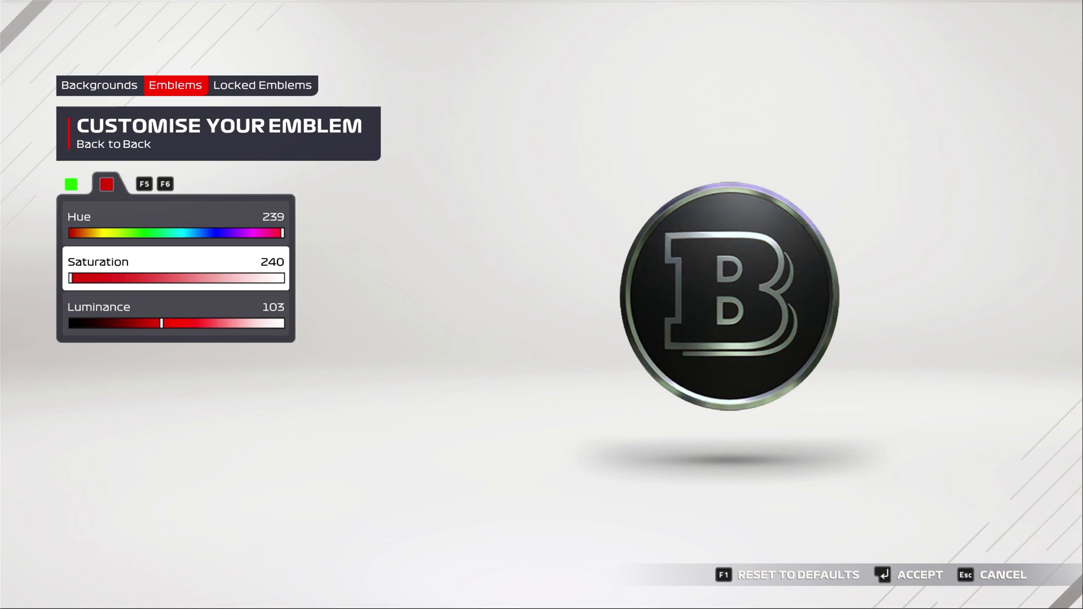
Raise and fine-tune the second colour's luminance to get a pure bright red
key("Down")
key("Right")
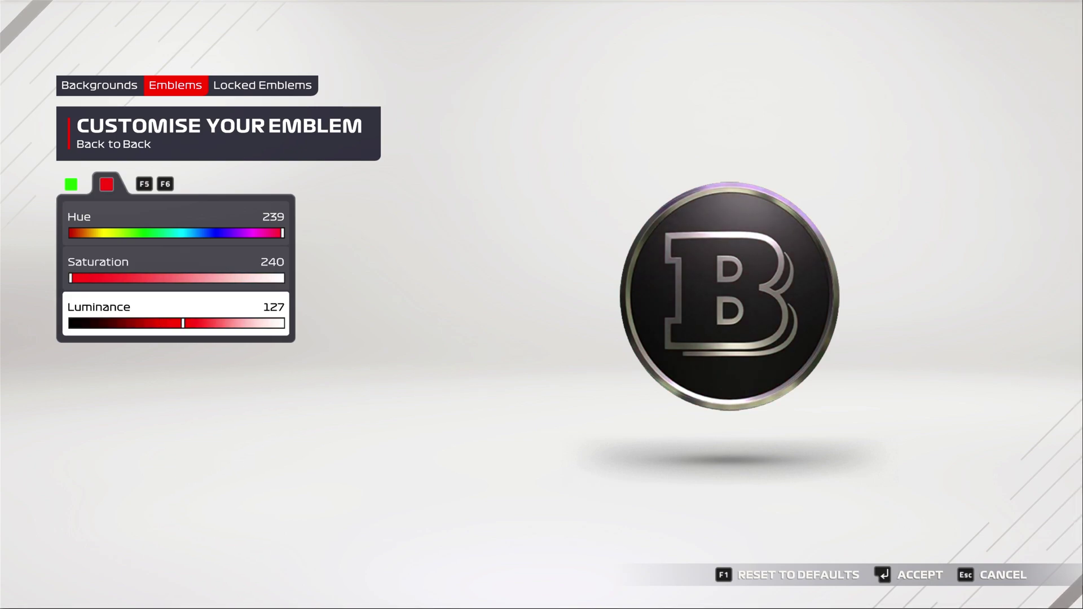
key("Left")
key("Left")
key("Left")
key("Right")
key("Left")
key("Left")
key("Right")
Accept the green and red emblem colour scheme, and save and exit the badge editor
key("F5")
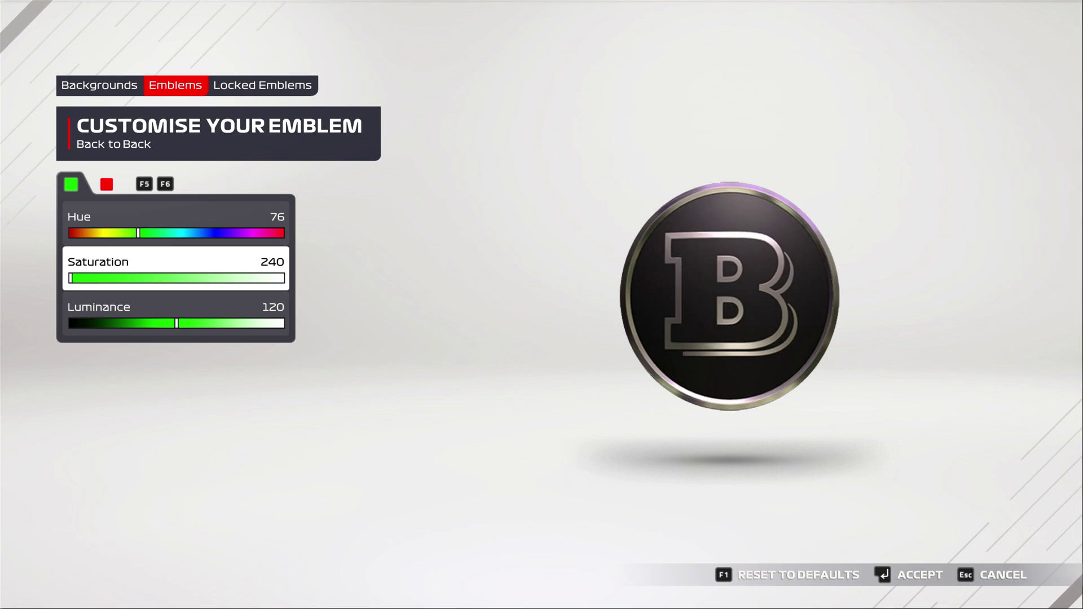
key("Return")
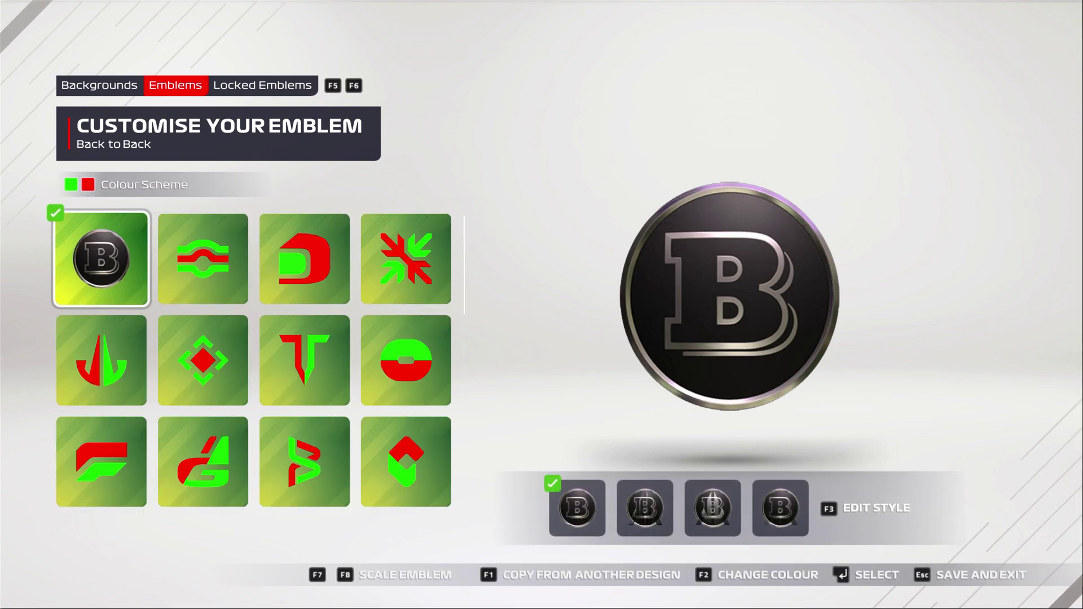
key("Escape")
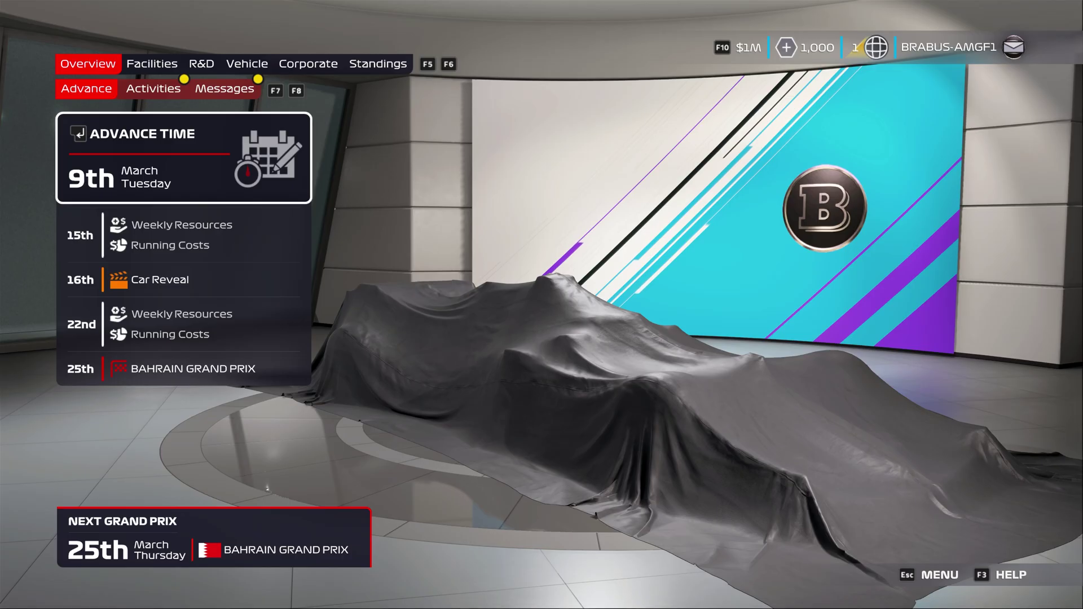